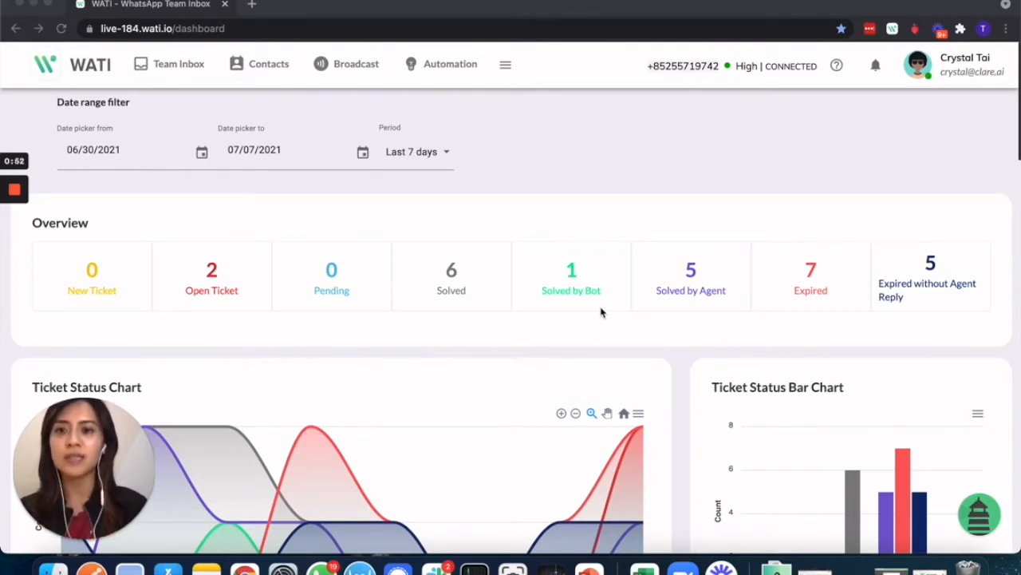
# - Switch from the dashboard to the Contacts page listing all 253 contacts
pyautogui.click(256, 66)
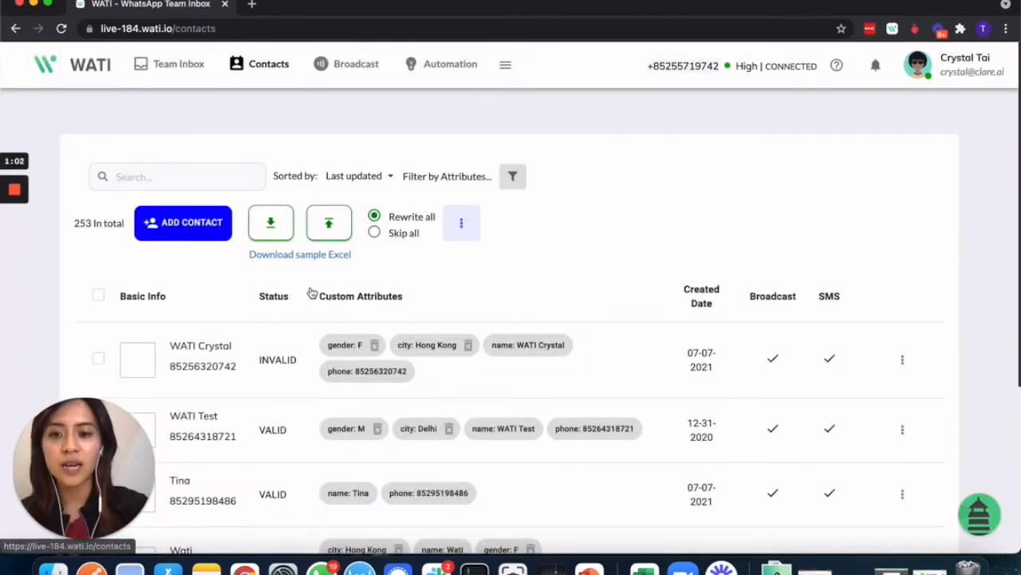
# - Edit the test contact's custom attributes and add a Date attribute with value 8 July
pyautogui.click(901, 435)
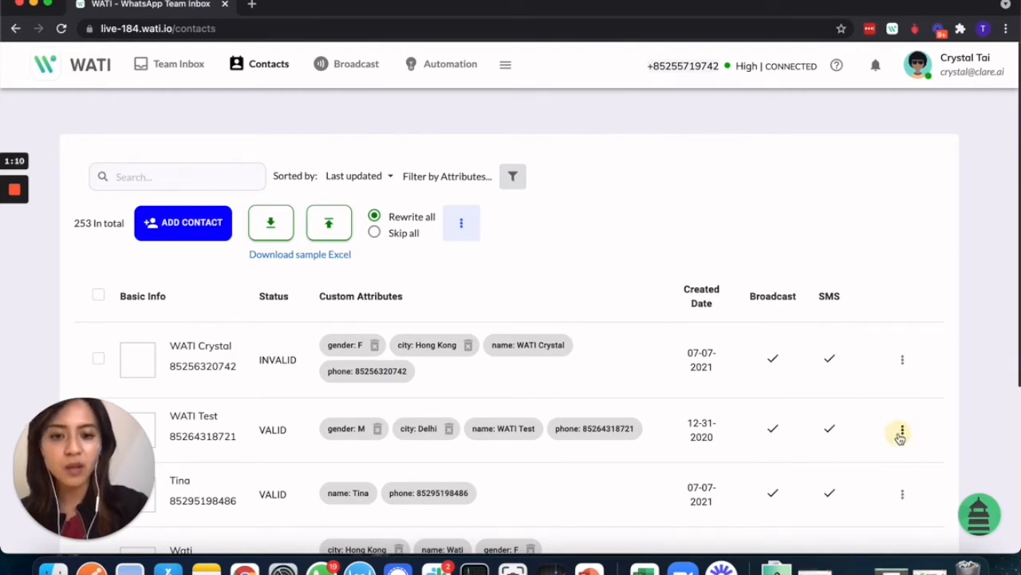
pyautogui.click(866, 473)
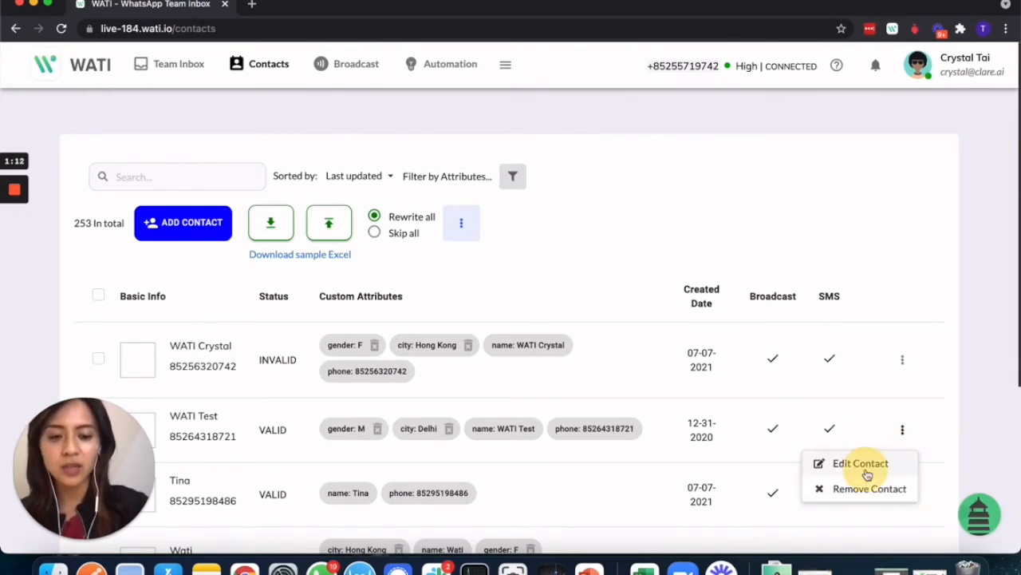
pyautogui.click(867, 474)
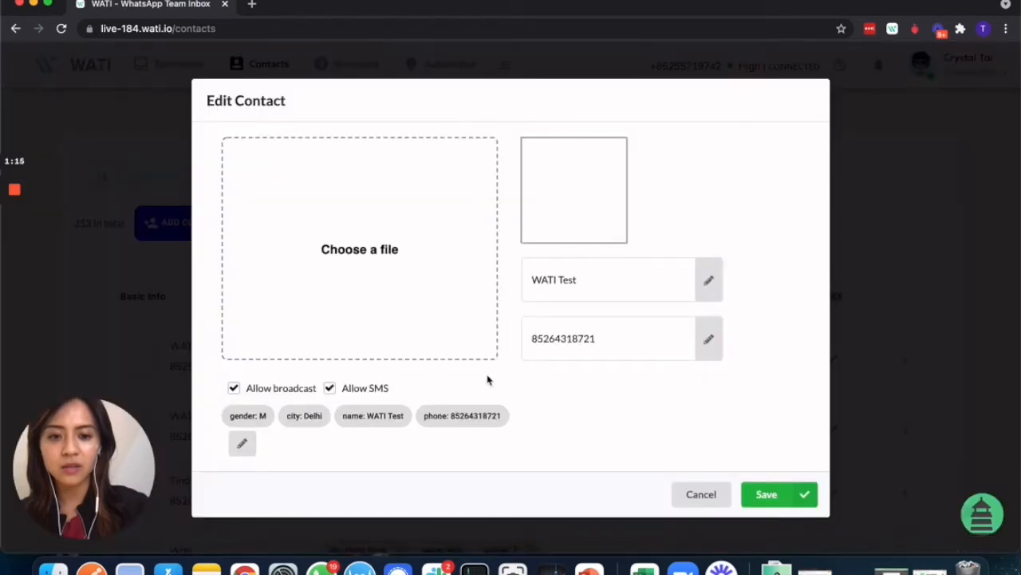
pyautogui.click(242, 443)
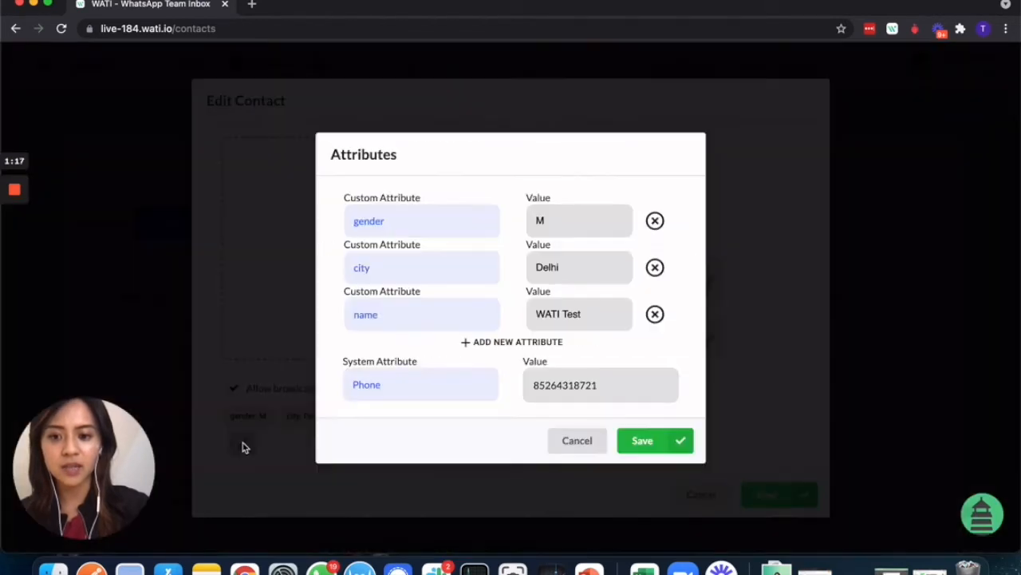
pyautogui.click(504, 341)
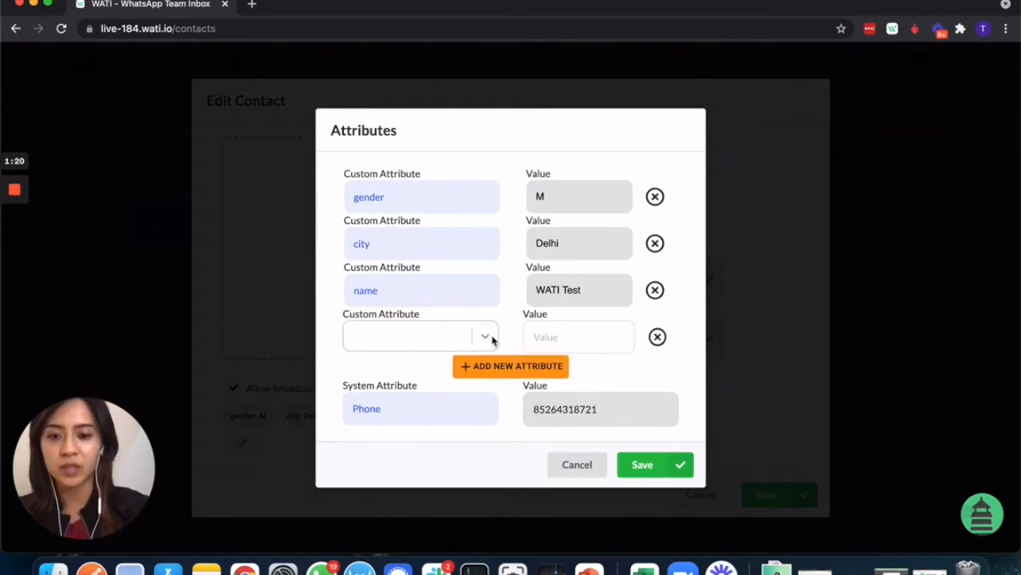
pyautogui.click(485, 337)
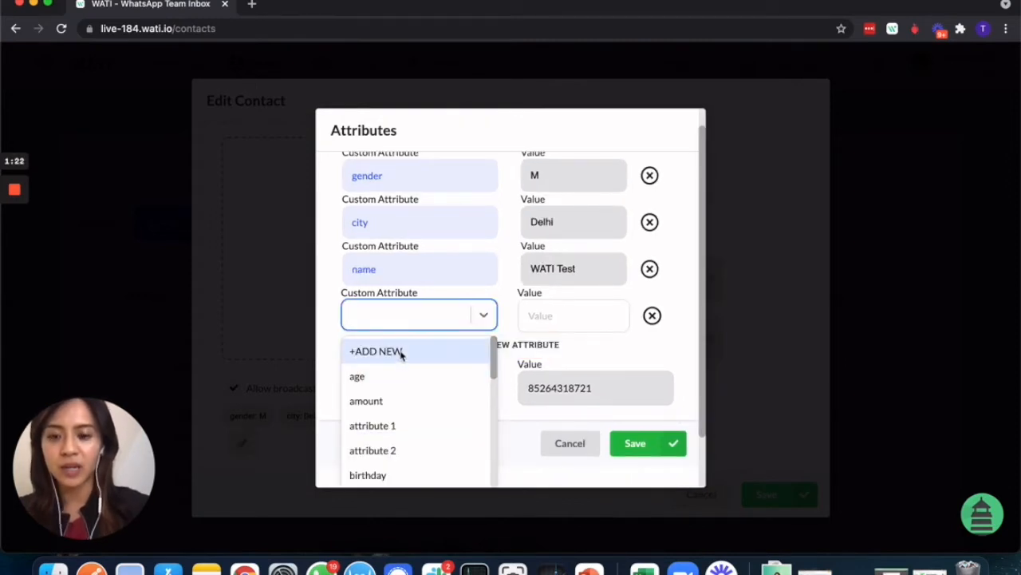
pyautogui.write('Date')
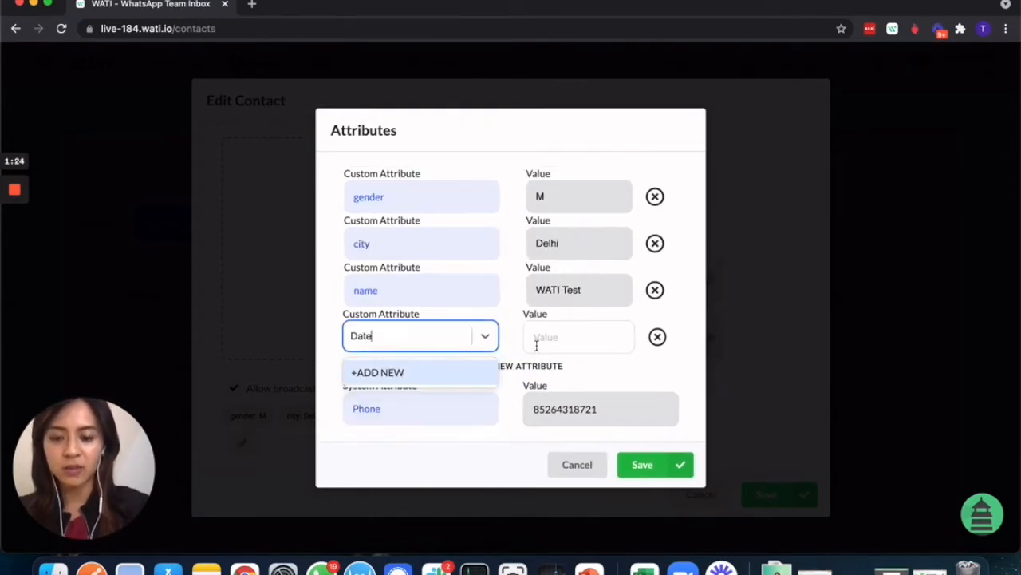
pyautogui.click(545, 338)
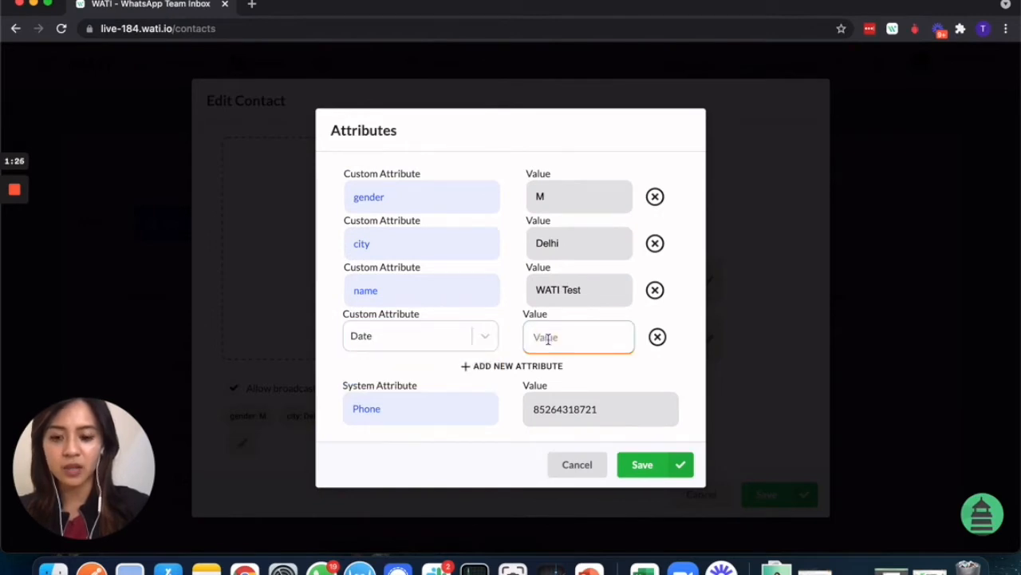
pyautogui.write('8 Jul')
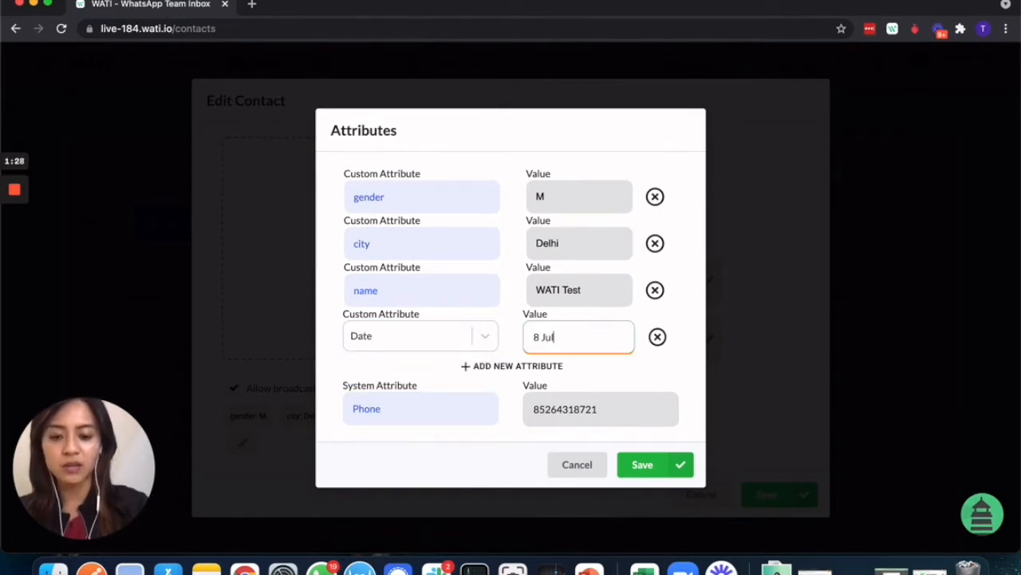
pyautogui.write('y')
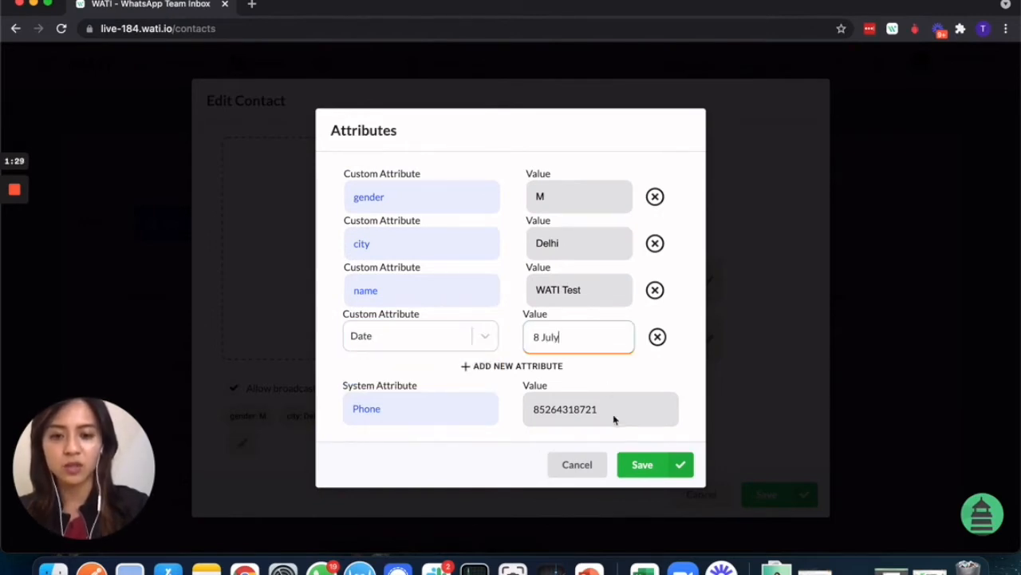
# - Add a new time attribute with value 1pm and save the contact
pyautogui.click(498, 365)
pyautogui.click(446, 361)
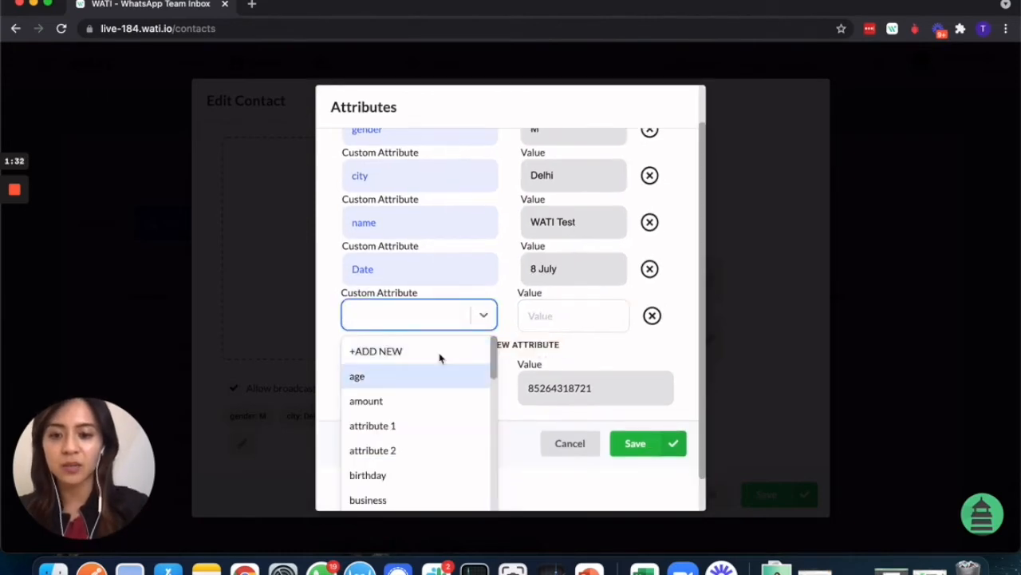
pyautogui.click(438, 355)
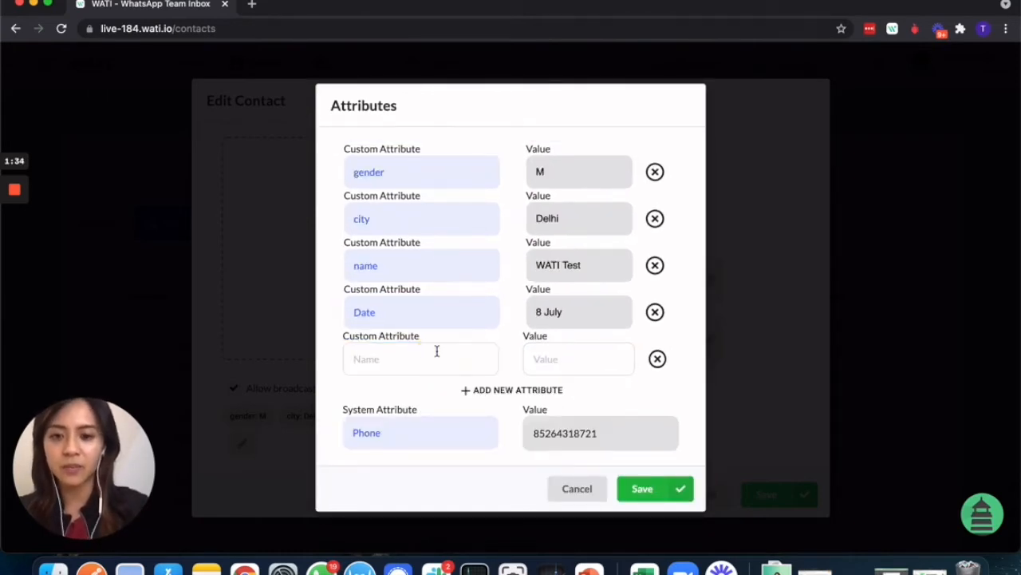
pyautogui.click(436, 352)
pyautogui.write('time')
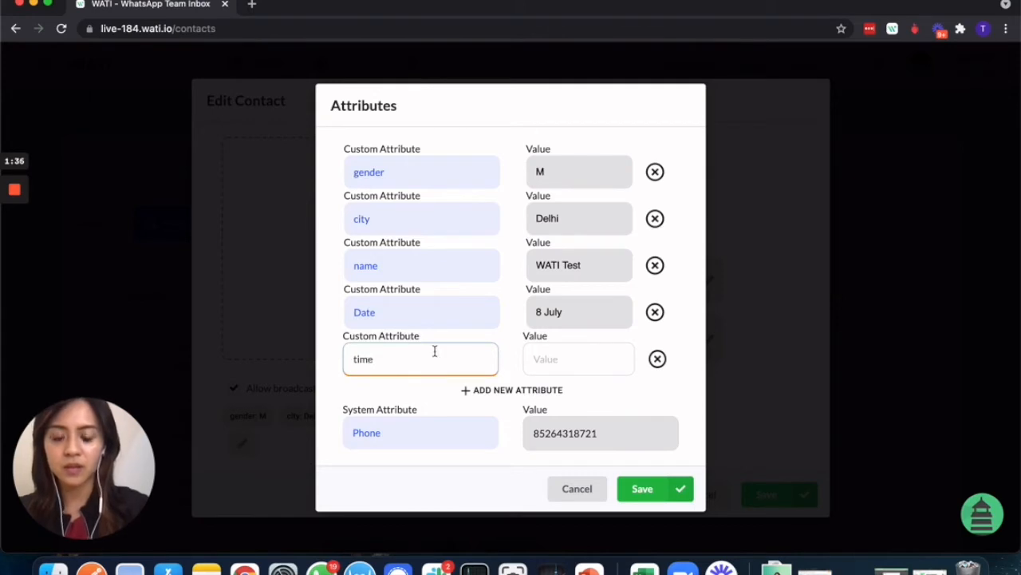
pyautogui.click(548, 360)
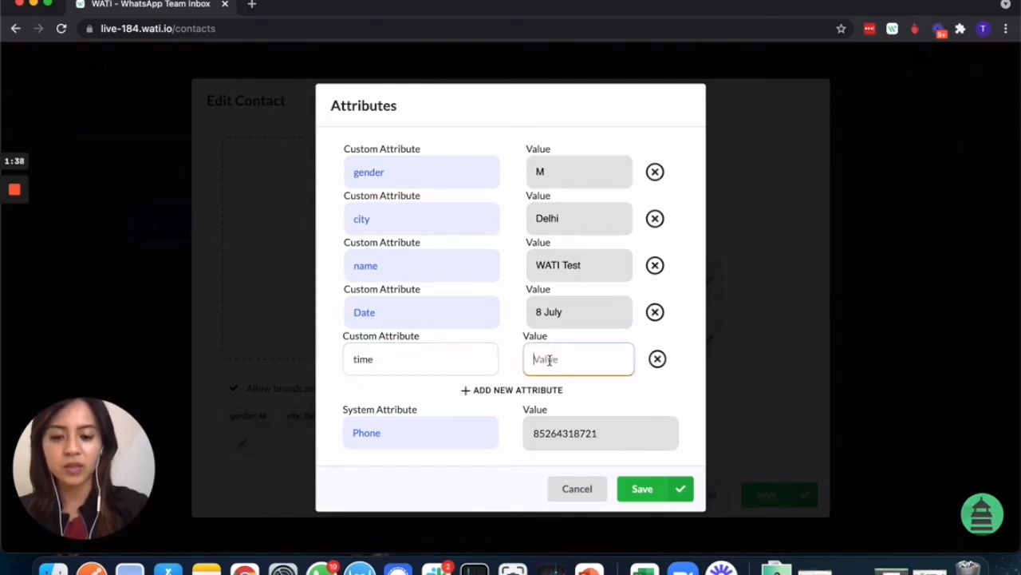
pyautogui.write('1pm')
pyautogui.click(664, 487)
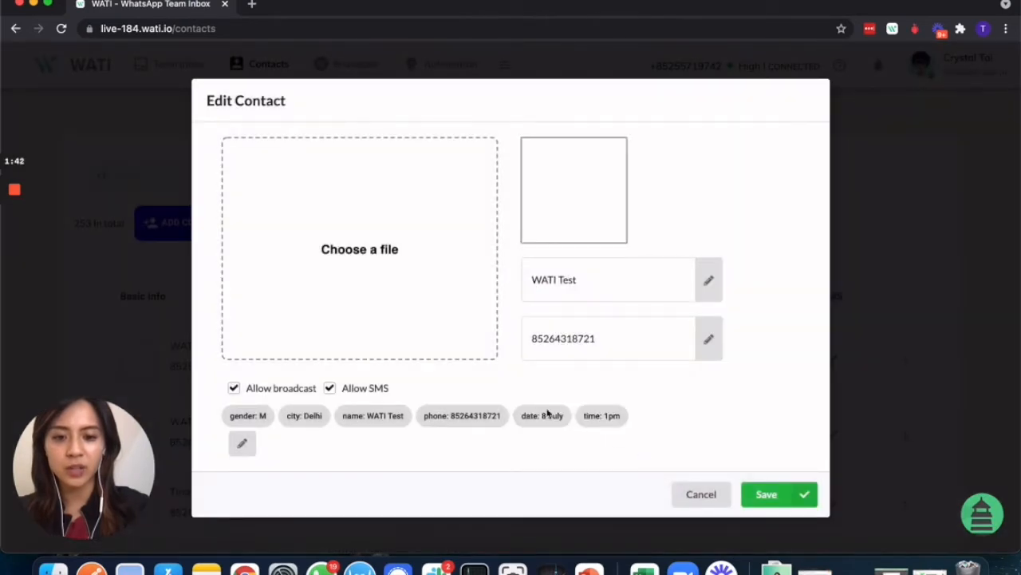
pyautogui.click(806, 495)
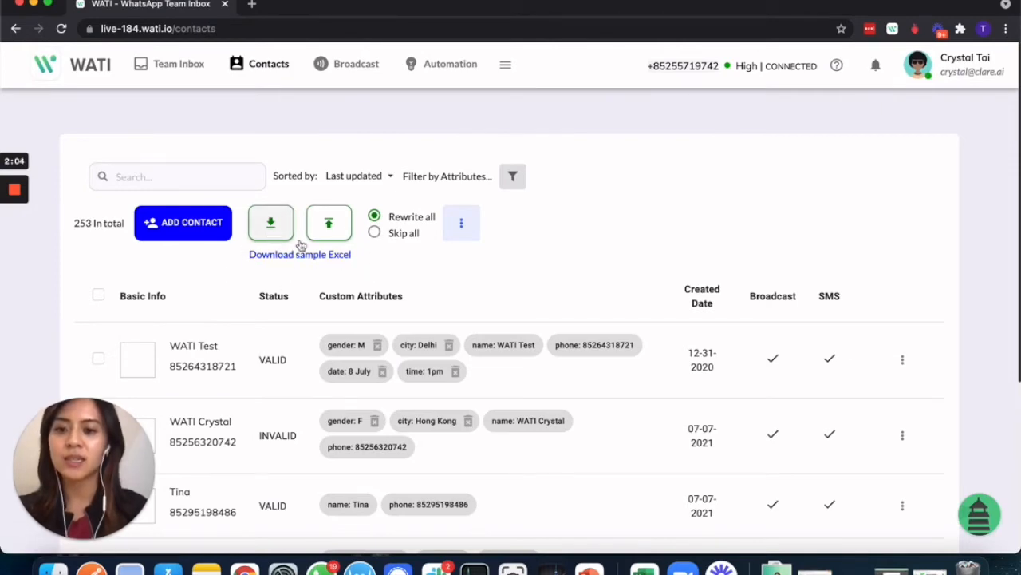
# - Spread out all open windows in Mission Control
pyautogui.hotkey('ctrl', 'Up')
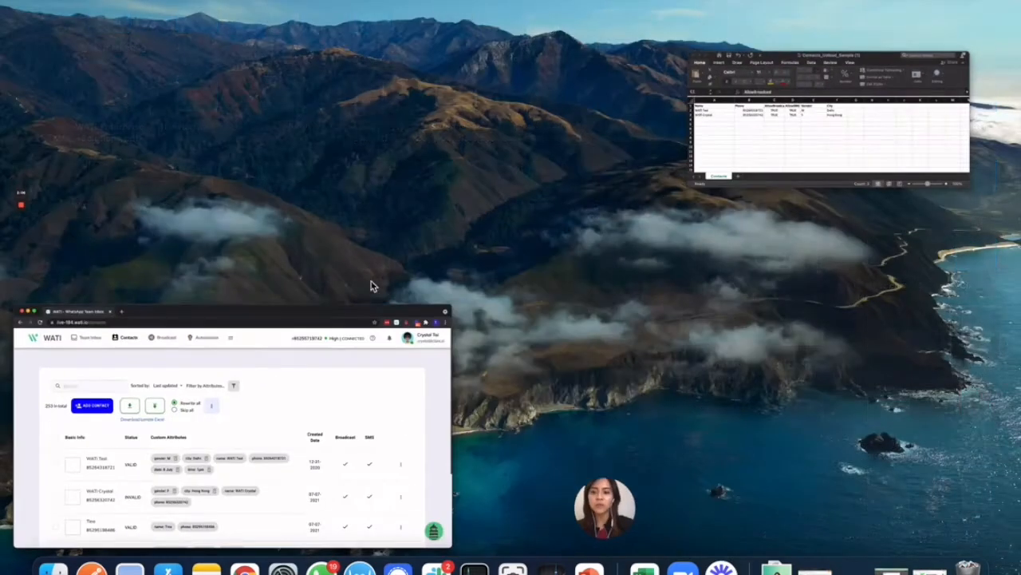
# - In the Excel contacts sheet, add Time and Date headers in G1 and H1
pyautogui.click(710, 174)
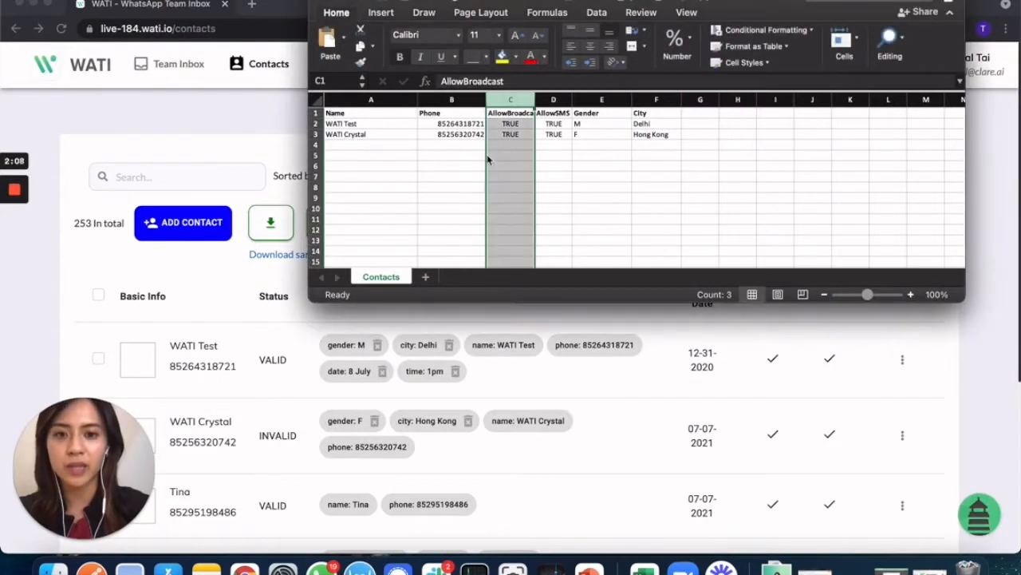
pyautogui.click(595, 100)
pyautogui.click(648, 101)
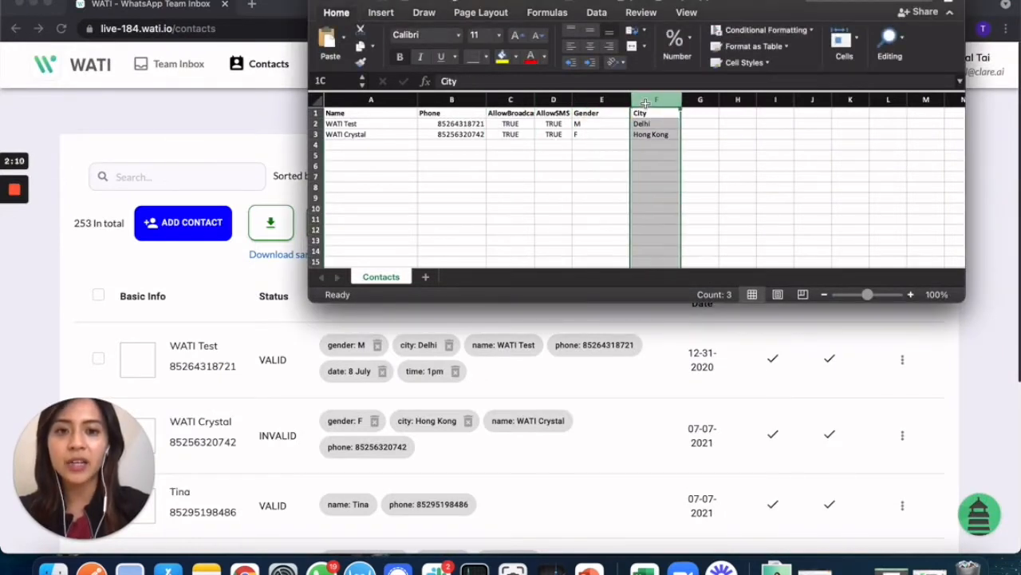
pyautogui.click(702, 101)
pyautogui.click(701, 113)
pyautogui.write('Tim')
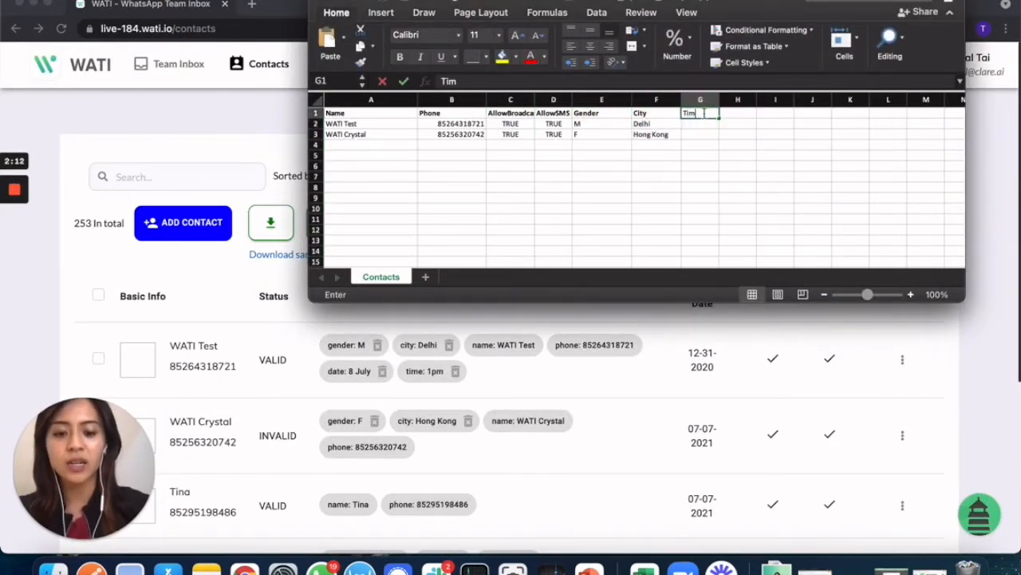
pyautogui.write('e')
pyautogui.click(743, 114)
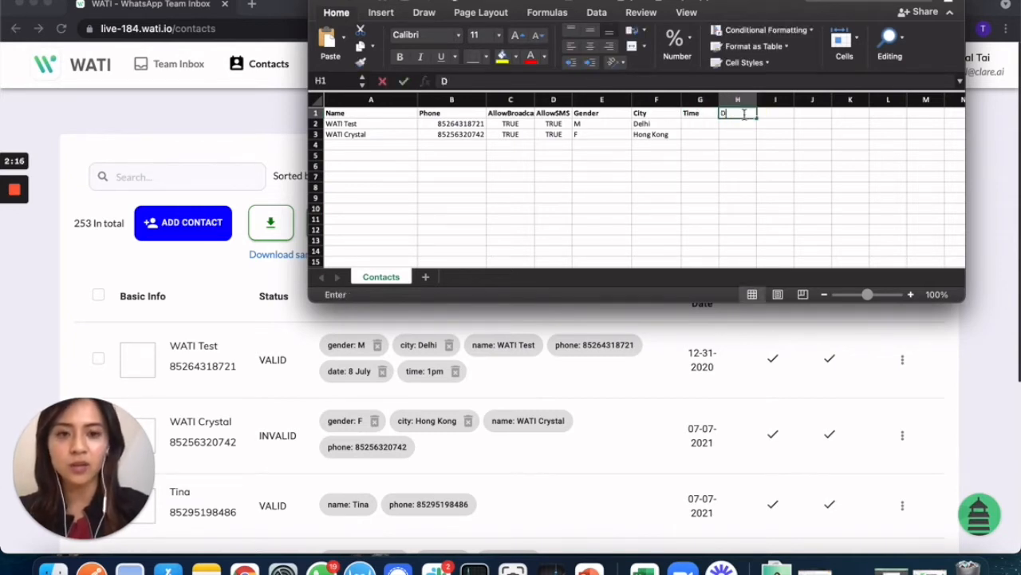
pyautogui.write('Date')
pyautogui.click(732, 124)
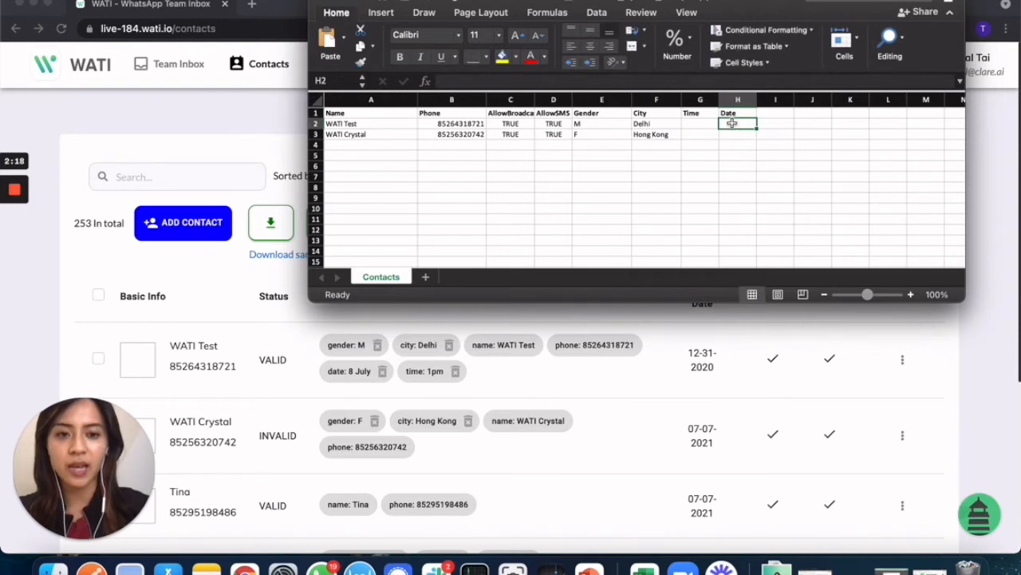
# - Enter 1pm in H2 and 9 July in G2, then return to the WATI contacts page
pyautogui.write('1pm')
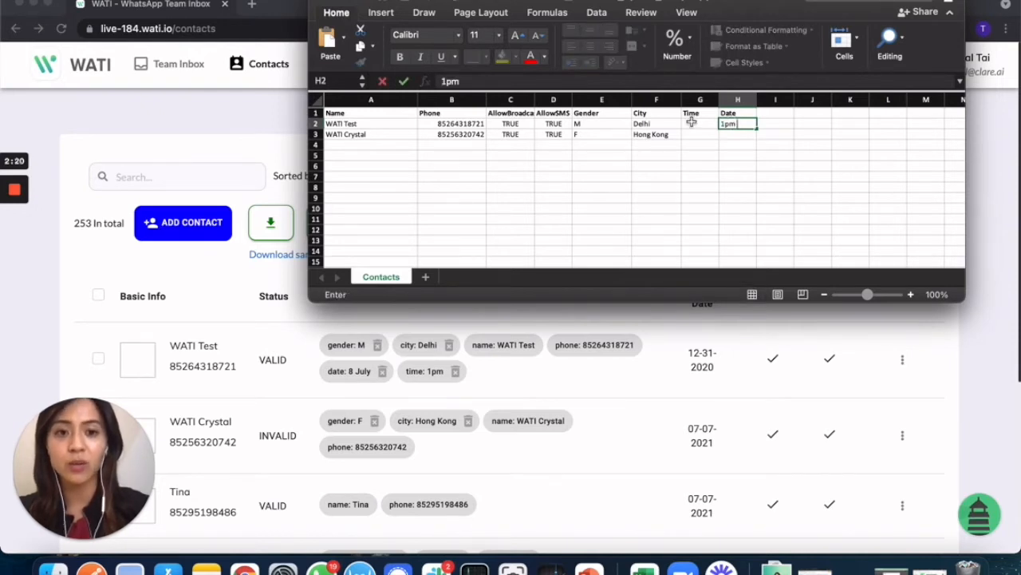
pyautogui.click(691, 123)
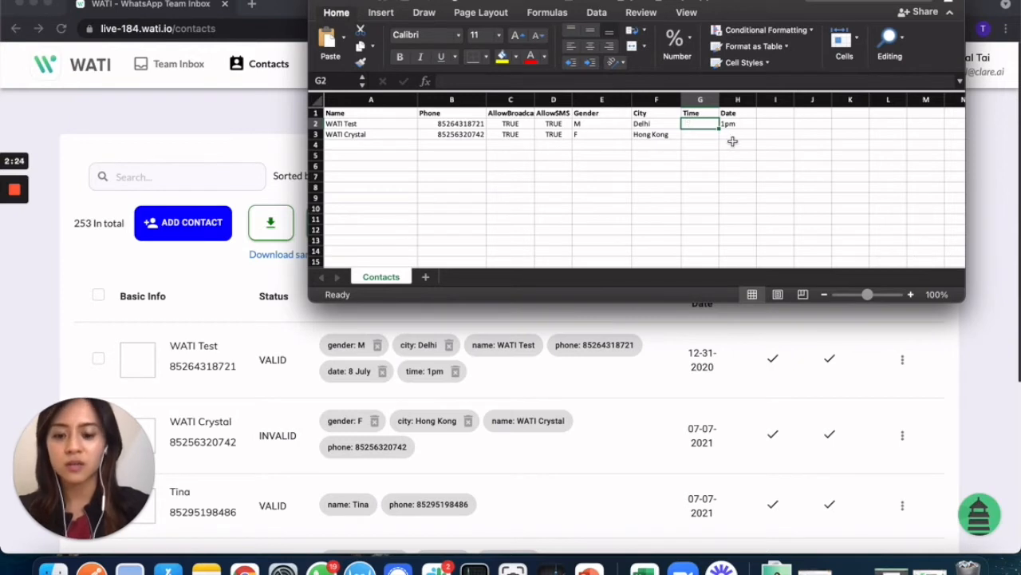
pyautogui.write('9jlu')
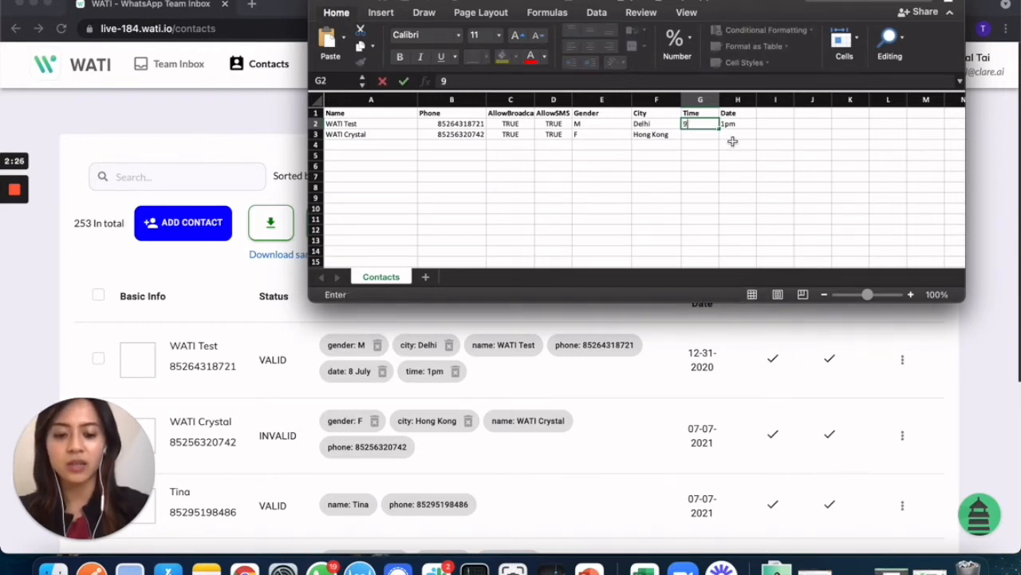
pyautogui.press('BackSpace')
pyautogui.press('BackSpace')
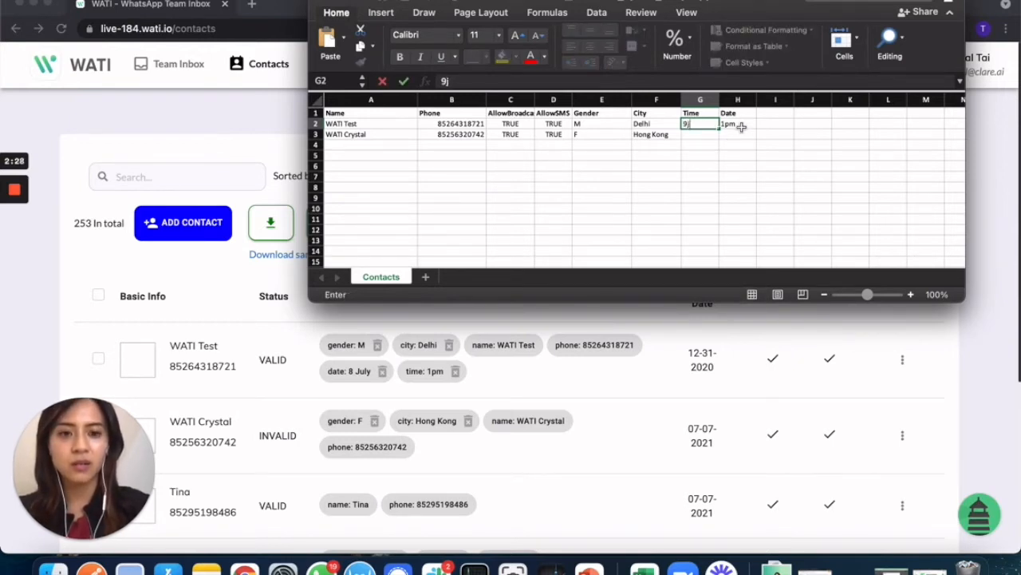
pyautogui.write('uly')
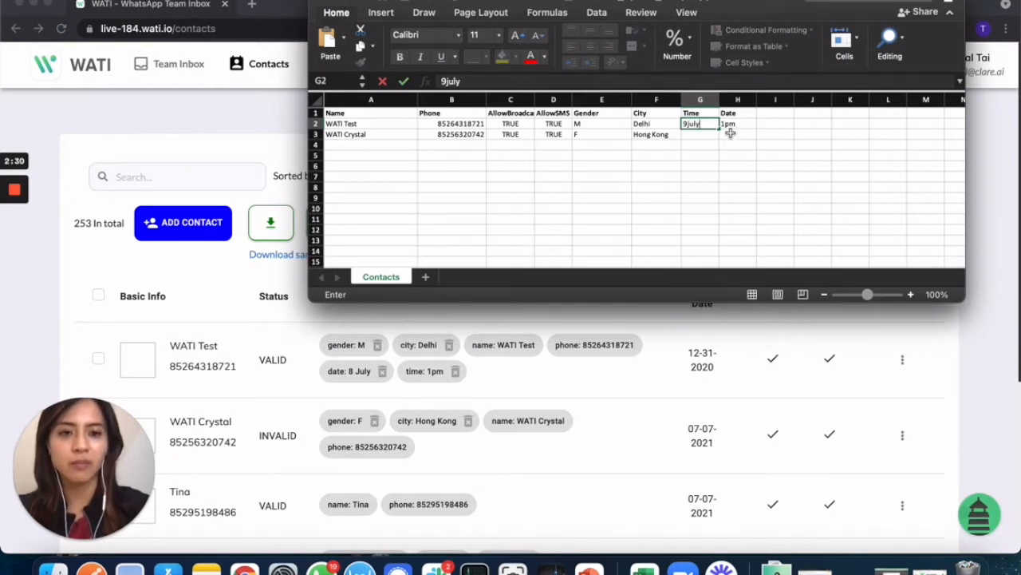
pyautogui.click(693, 146)
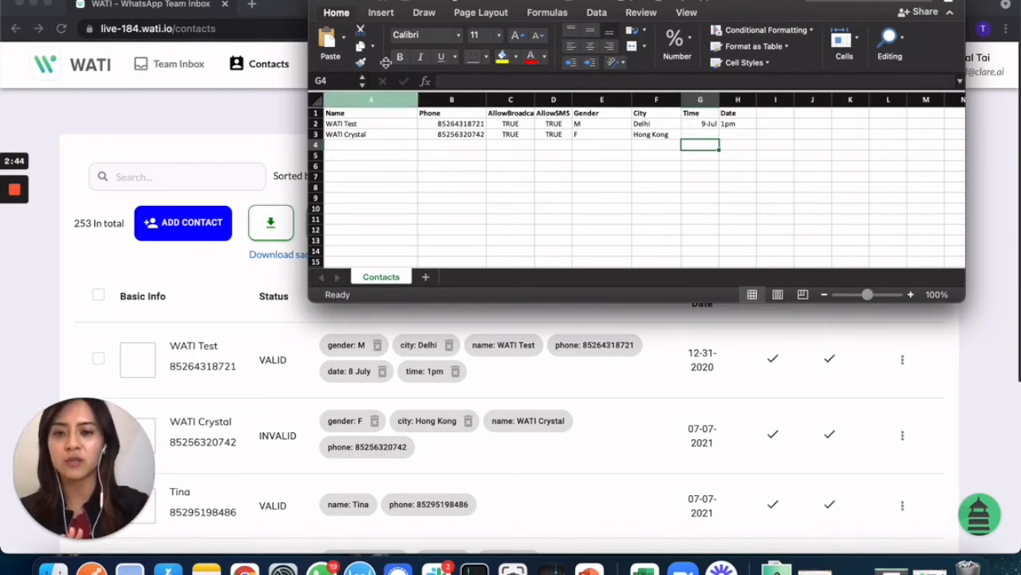
pyautogui.click(256, 133)
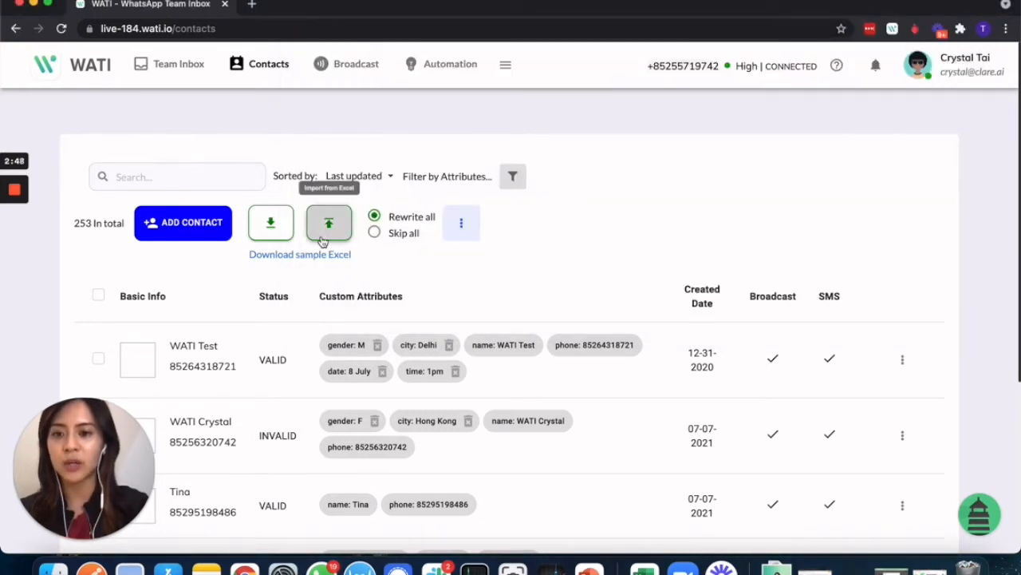
# - In Team Inbox, cancel adding a contact attribute, then go to the Broadcast page
pyautogui.click(164, 71)
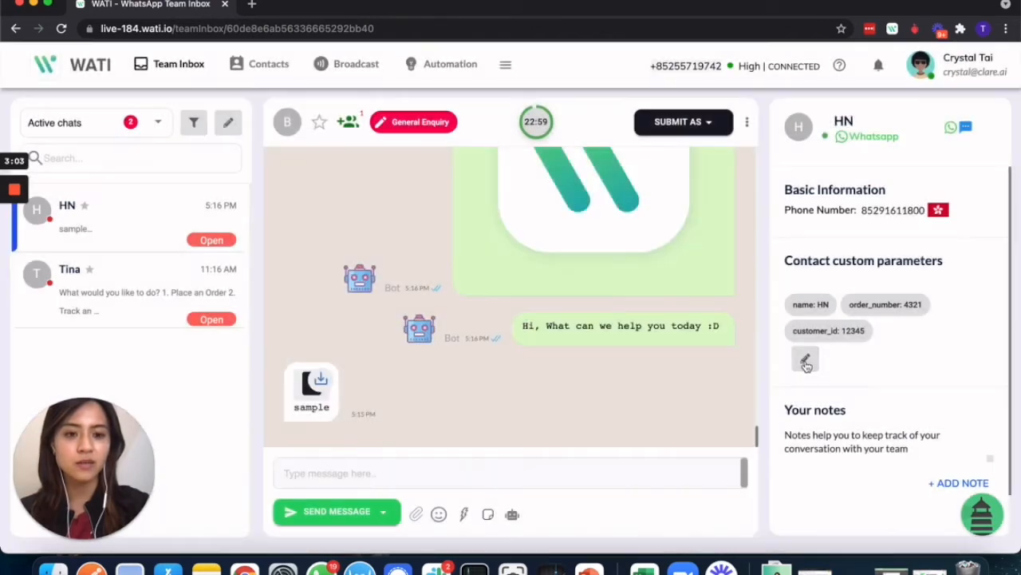
pyautogui.click(805, 360)
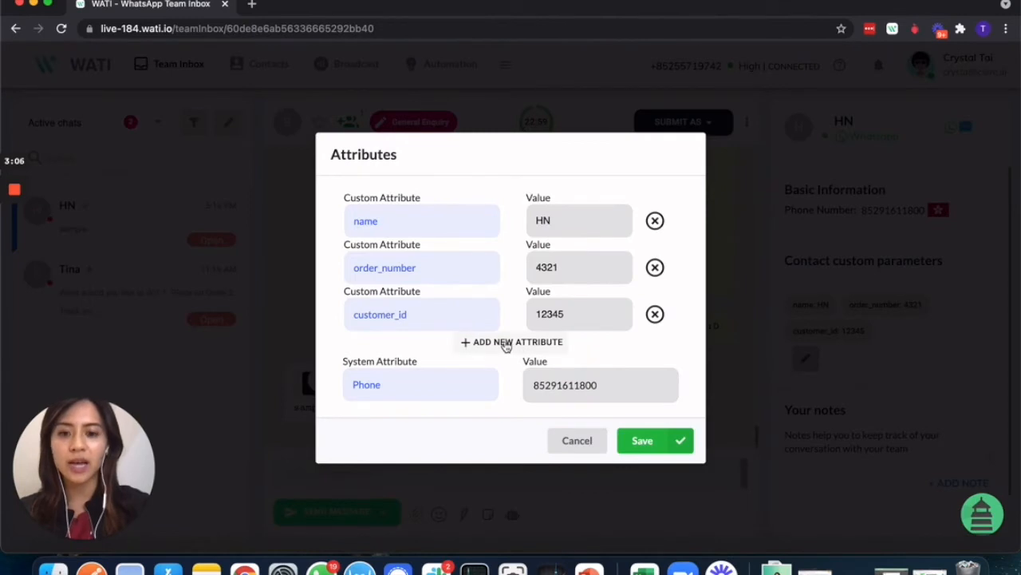
pyautogui.click(505, 343)
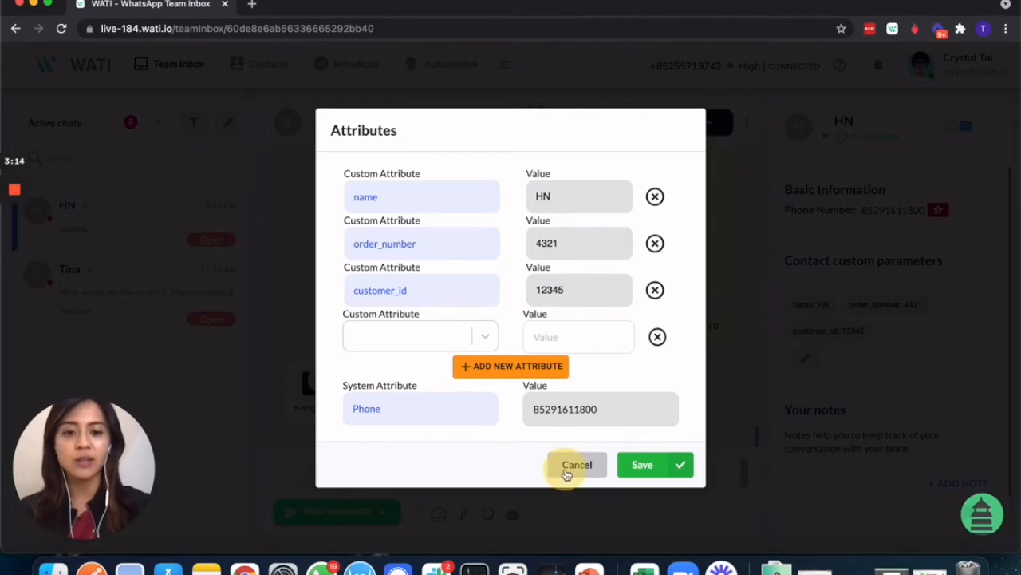
pyautogui.click(699, 262)
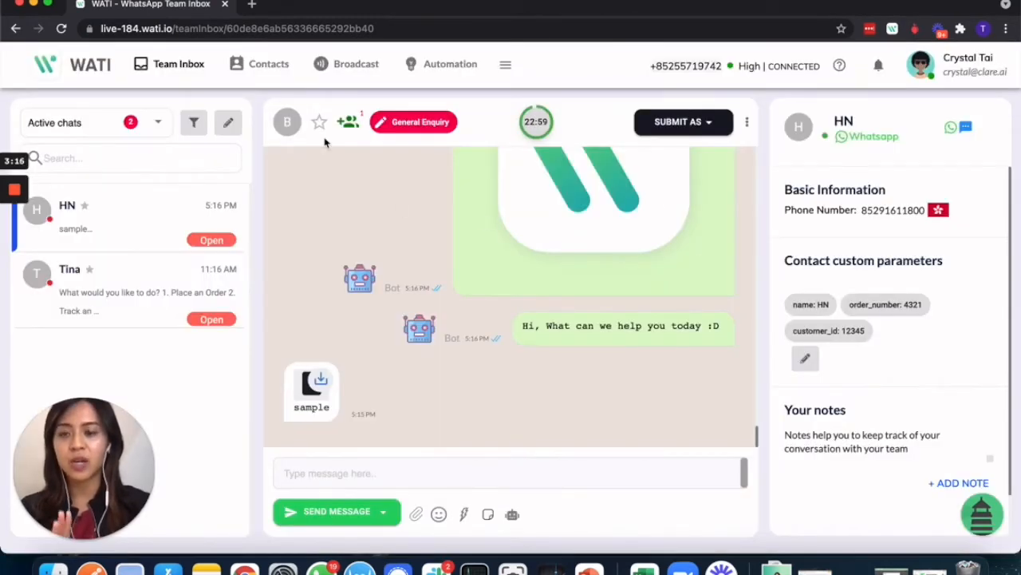
pyautogui.click(339, 70)
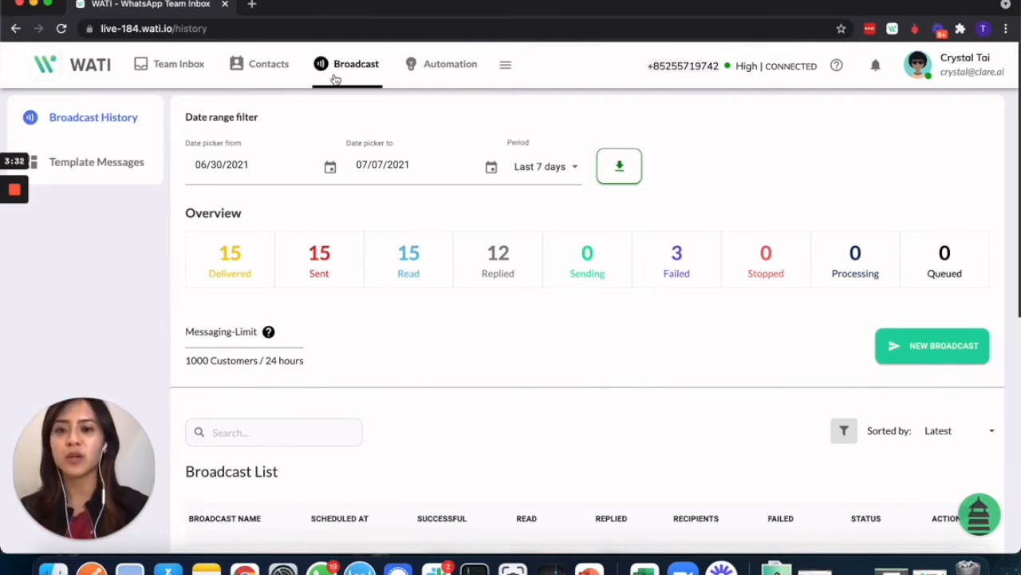
# - Start a new template named 'webinar reminnder_2021_july' with category Alert Update and language English (US)
pyautogui.click(126, 169)
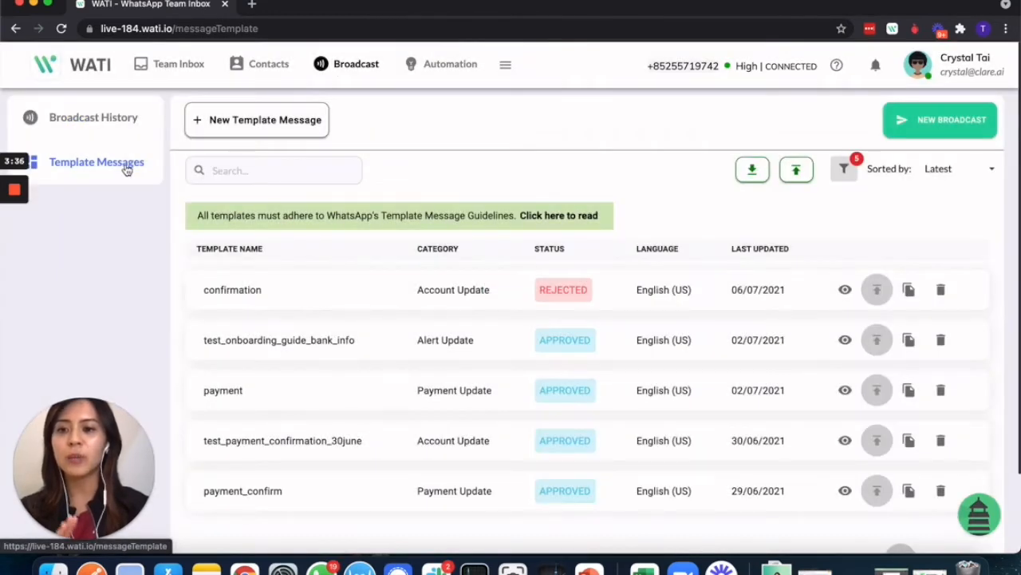
pyautogui.click(252, 136)
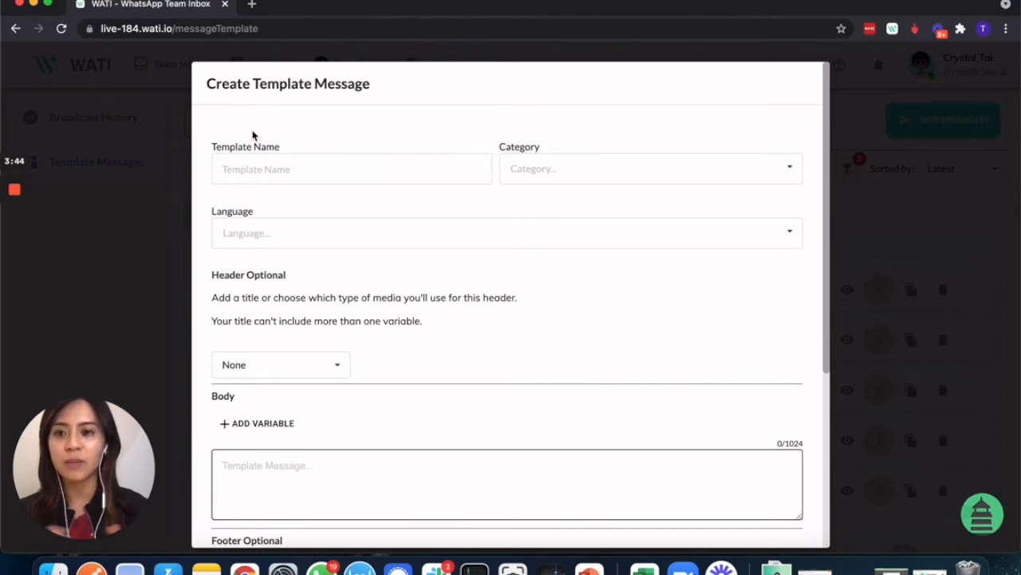
pyautogui.click(262, 169)
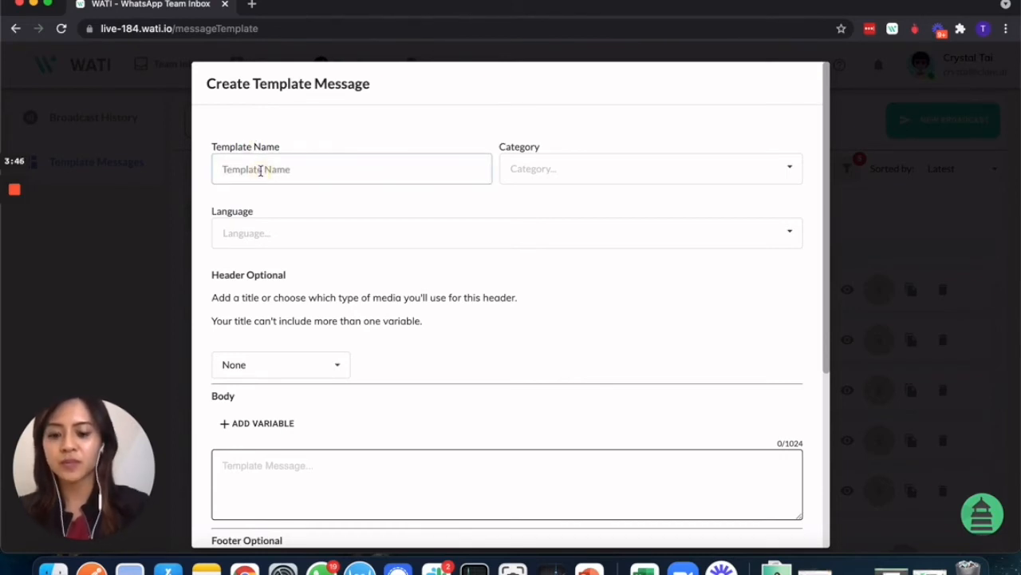
pyautogui.write('webinar_ re')
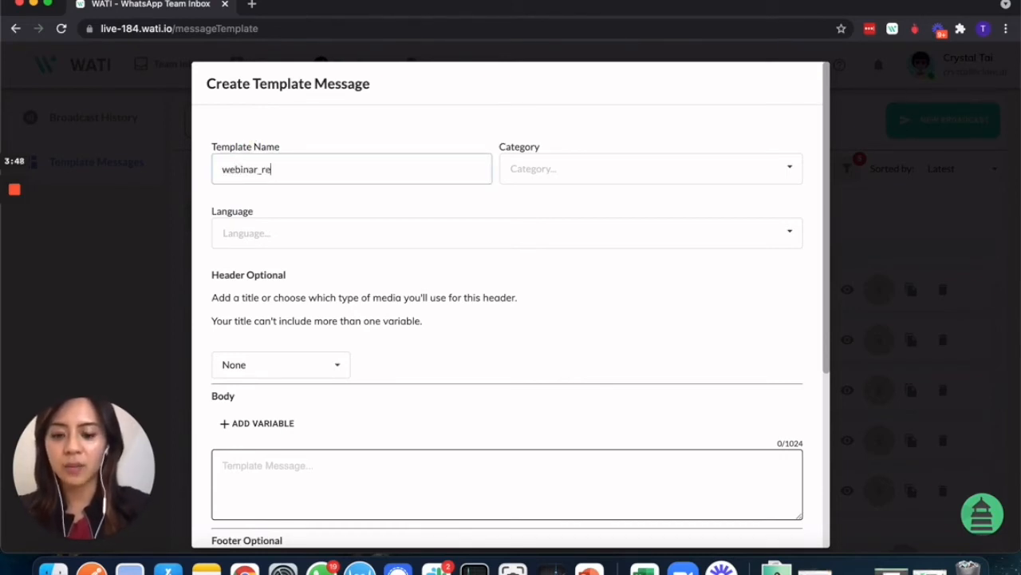
pyautogui.write('minnder_')
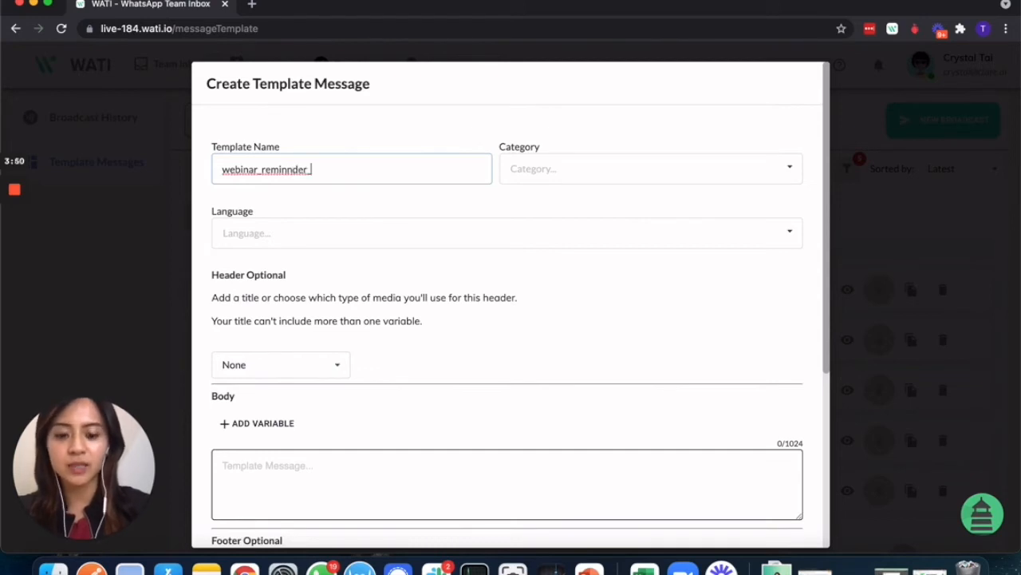
pyautogui.write('202')
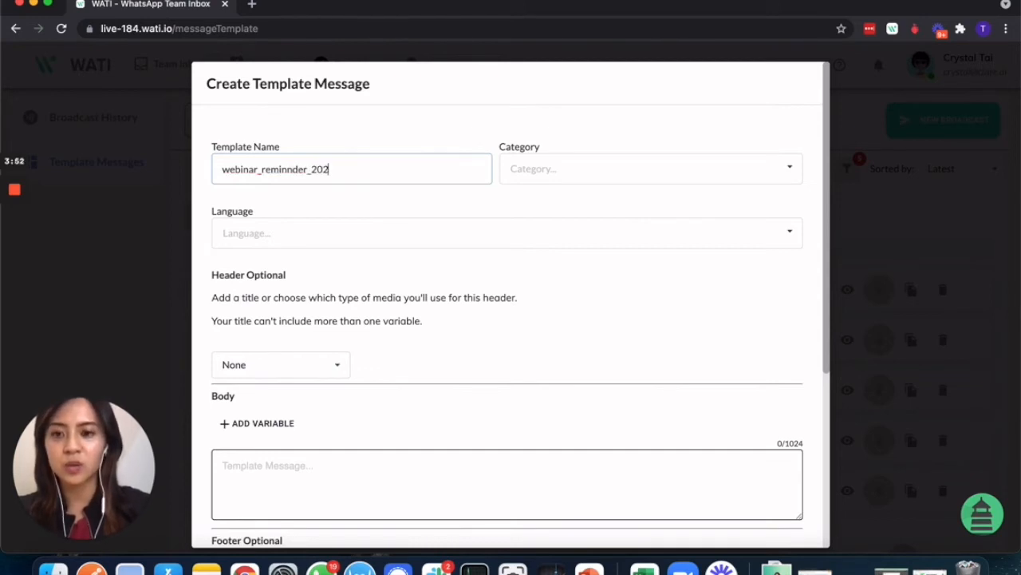
pyautogui.write('1_july')
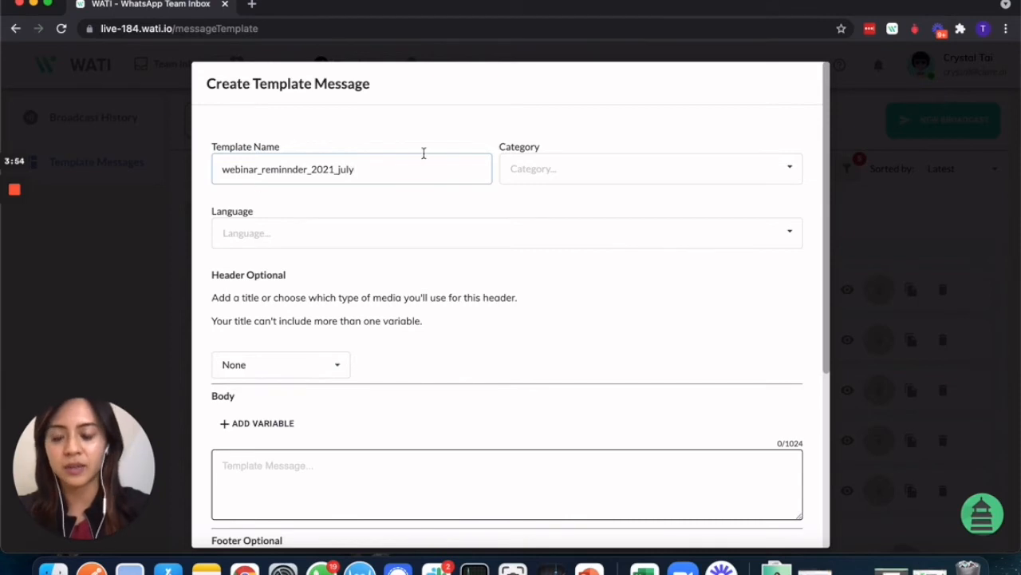
pyautogui.click(550, 168)
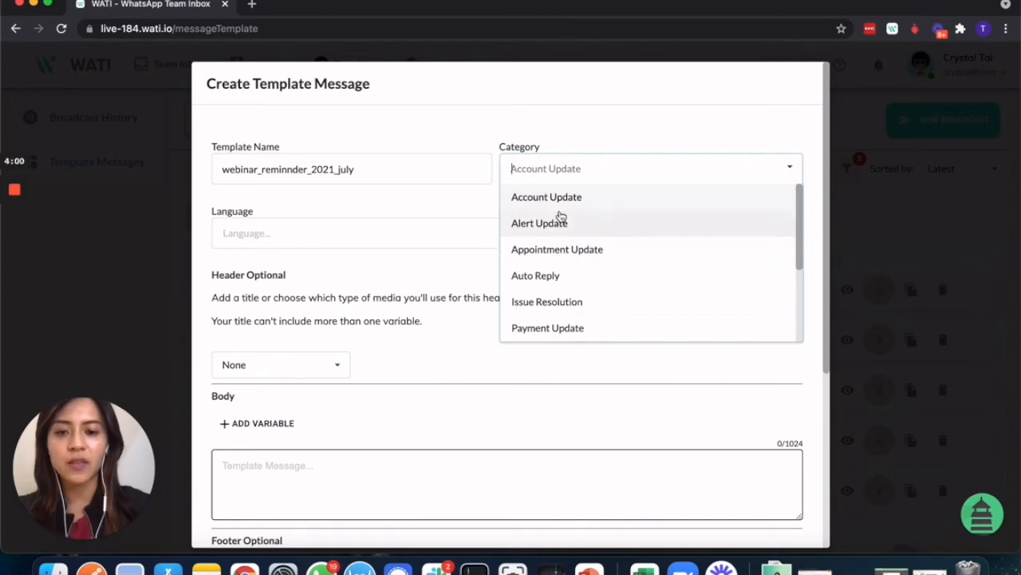
pyautogui.click(559, 220)
pyautogui.click(536, 231)
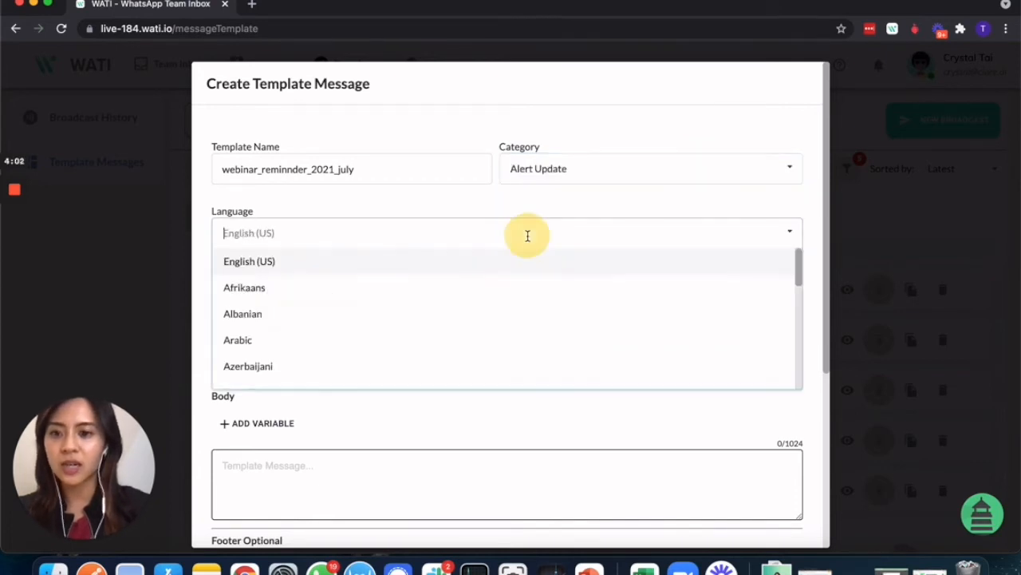
pyautogui.click(502, 266)
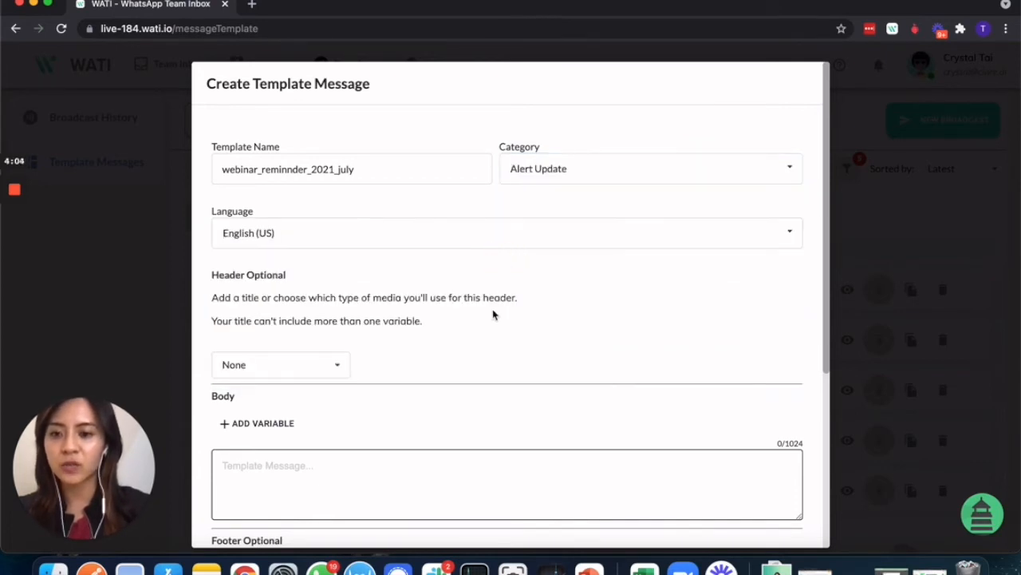
pyautogui.scroll(-3, 492, 313)
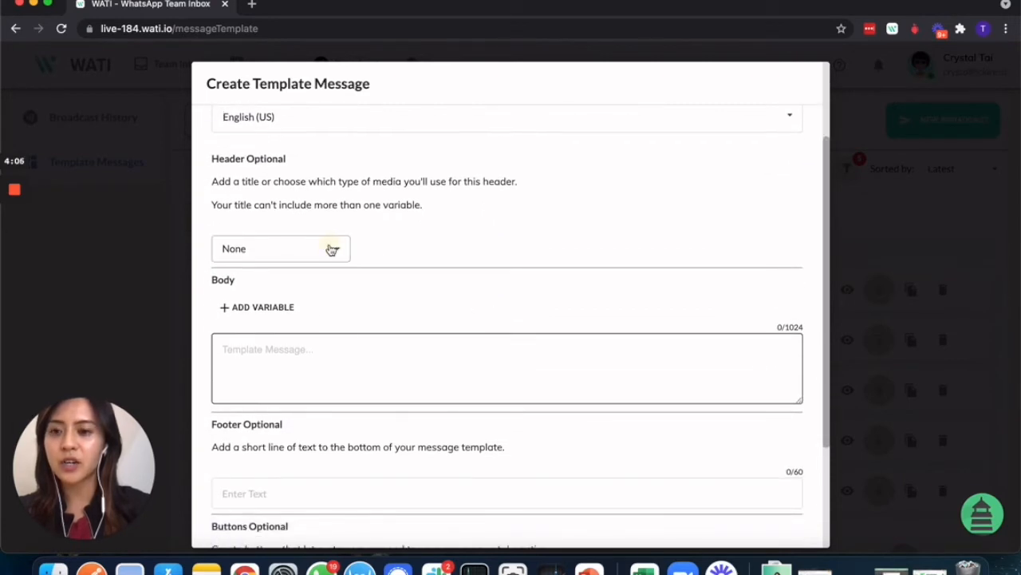
pyautogui.click(332, 250)
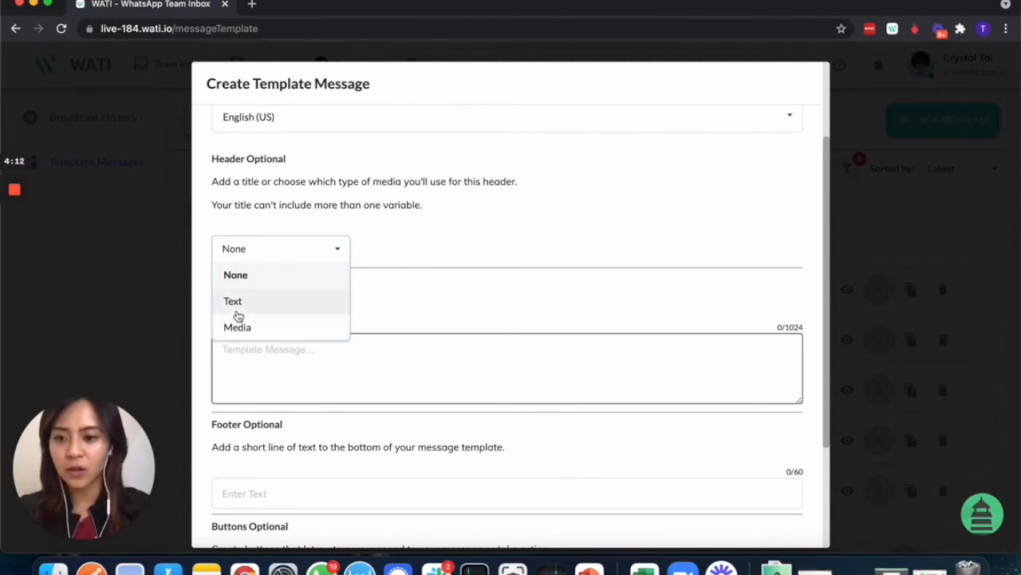
# - Give the template a Text header reading 'WATI Webinar reminder'
pyautogui.click(237, 309)
pyautogui.click(273, 303)
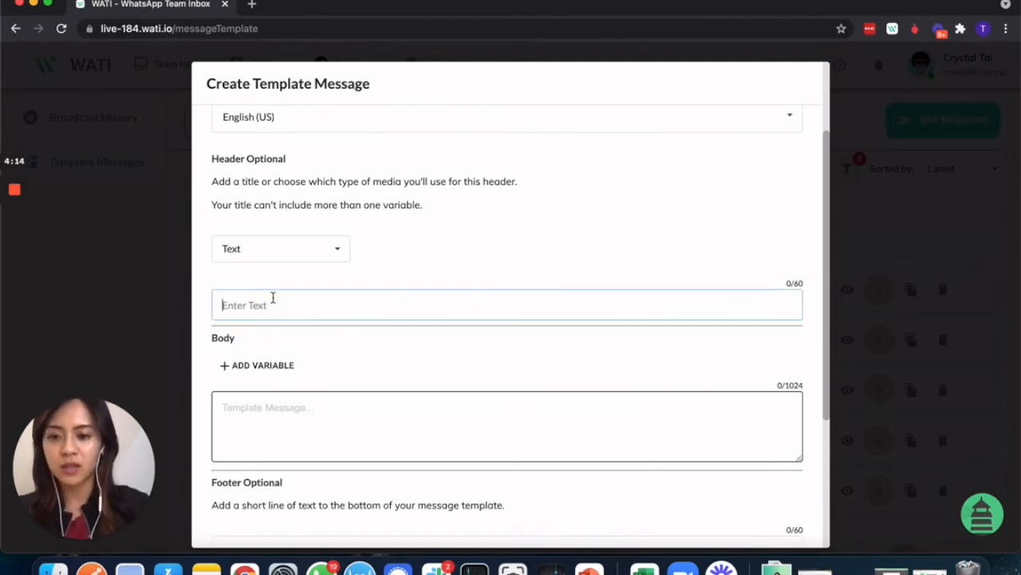
pyautogui.write('We')
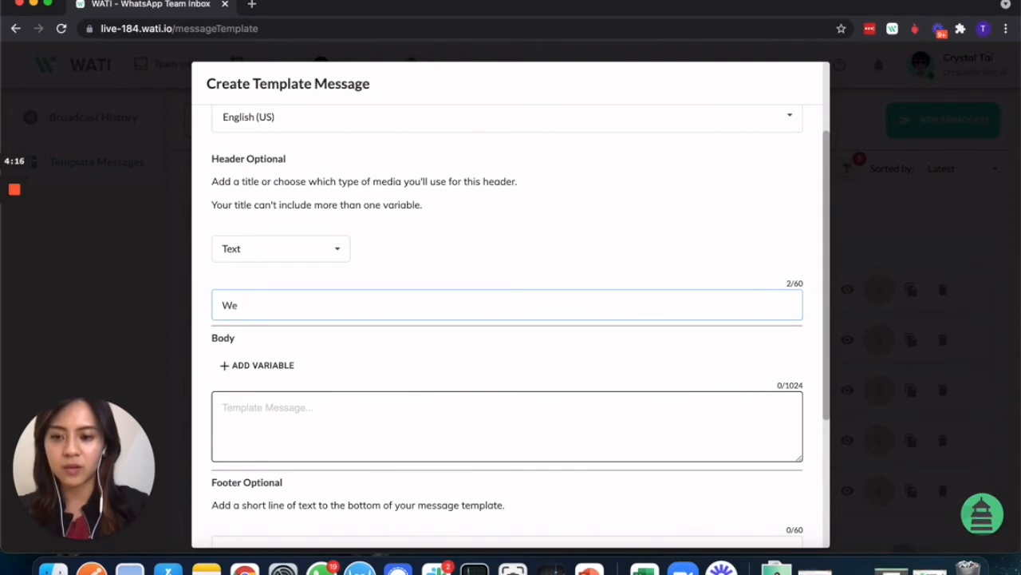
pyautogui.write('ninar ')
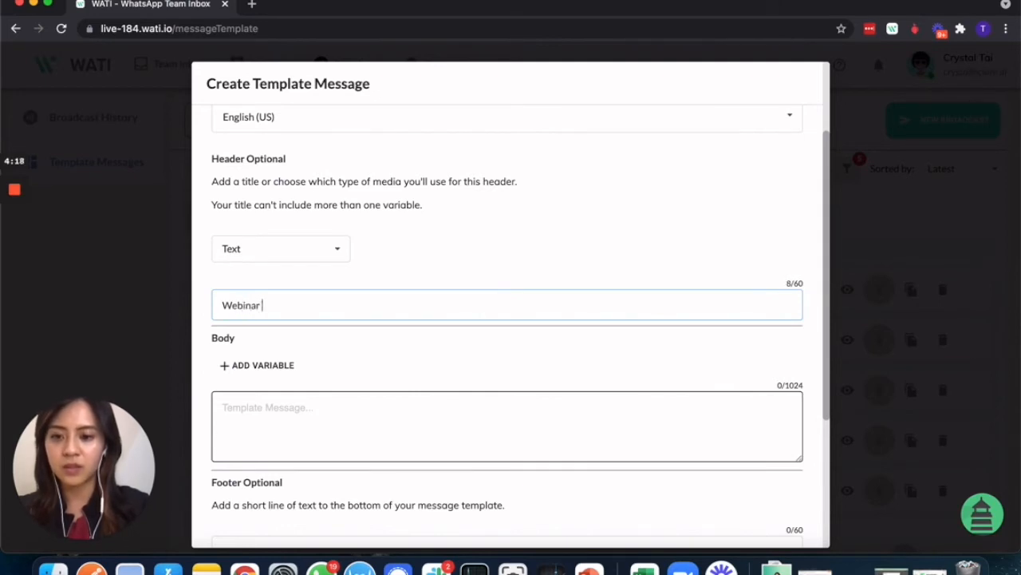
pyautogui.write('reminder')
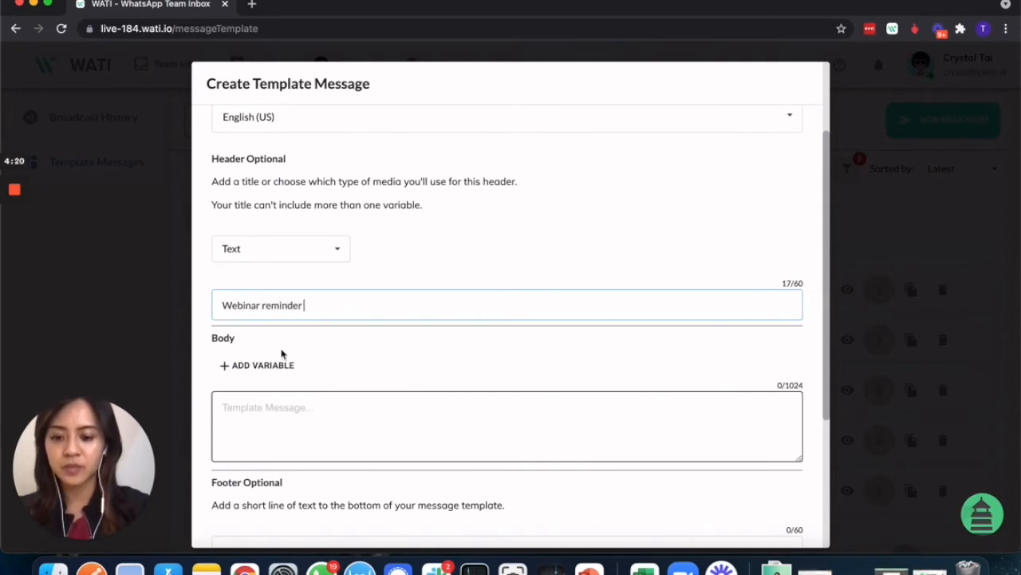
pyautogui.click(219, 305)
pyautogui.write('WATI')
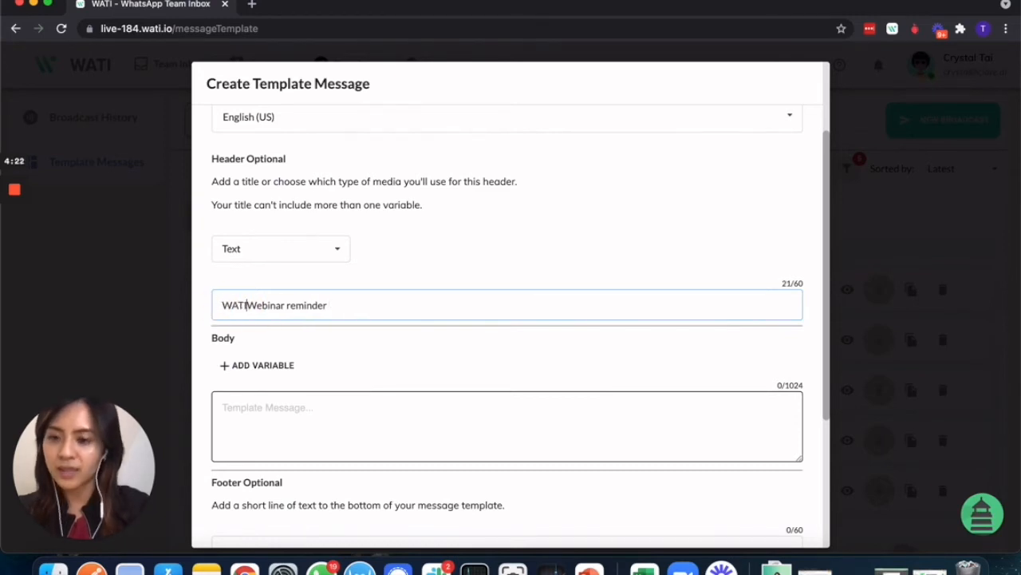
pyautogui.scroll(-2, 287, 367)
pyautogui.click(291, 367)
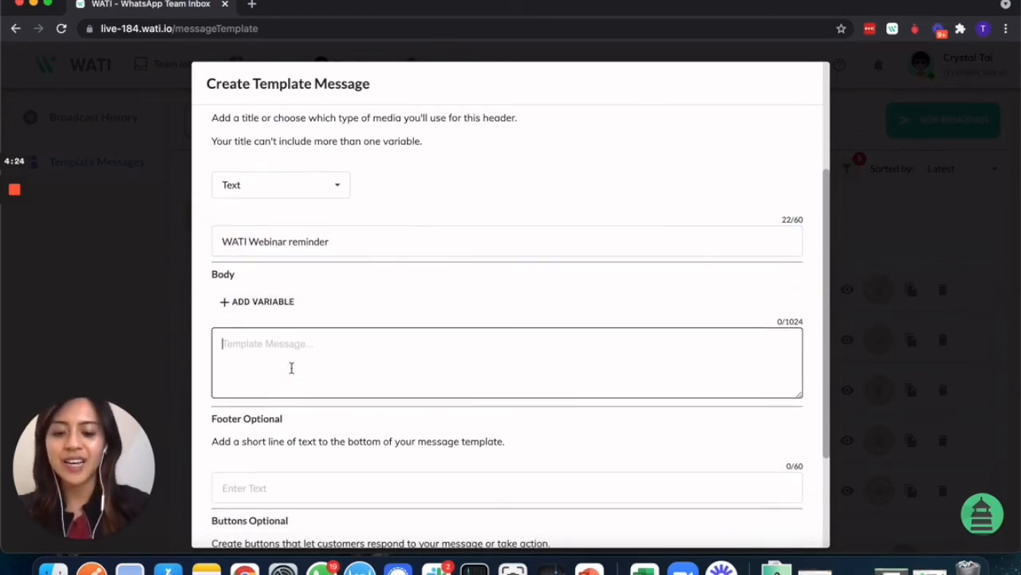
# - Write the body greeting 'Hi {{name}},' and a line reminding about the next WATI webinar
pyautogui.write('Hi')
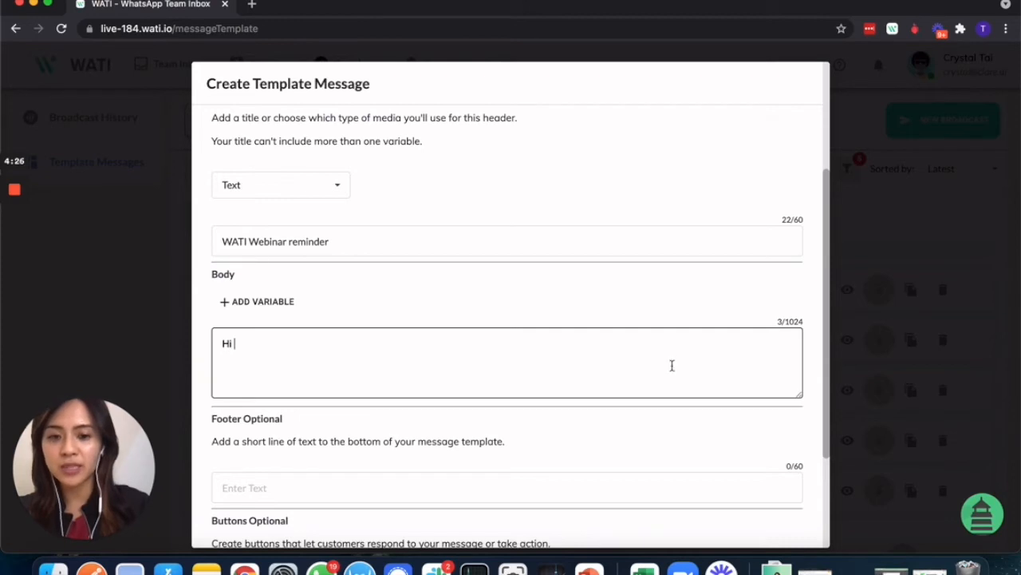
pyautogui.moveTo(800, 397); pyautogui.dragTo(802, 477)
pyautogui.scroll(-4, 684, 516)
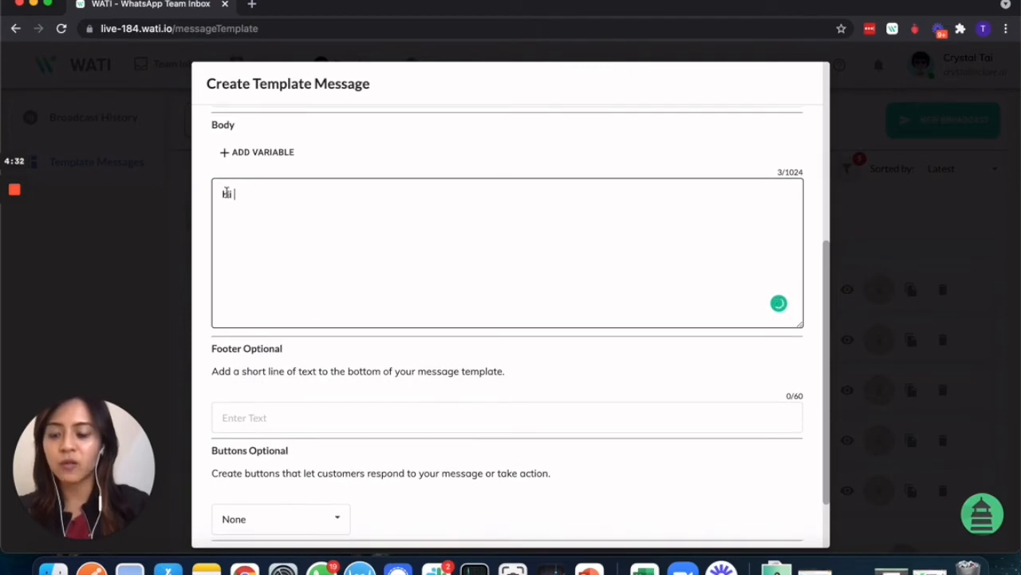
pyautogui.click(240, 154)
pyautogui.click(292, 141)
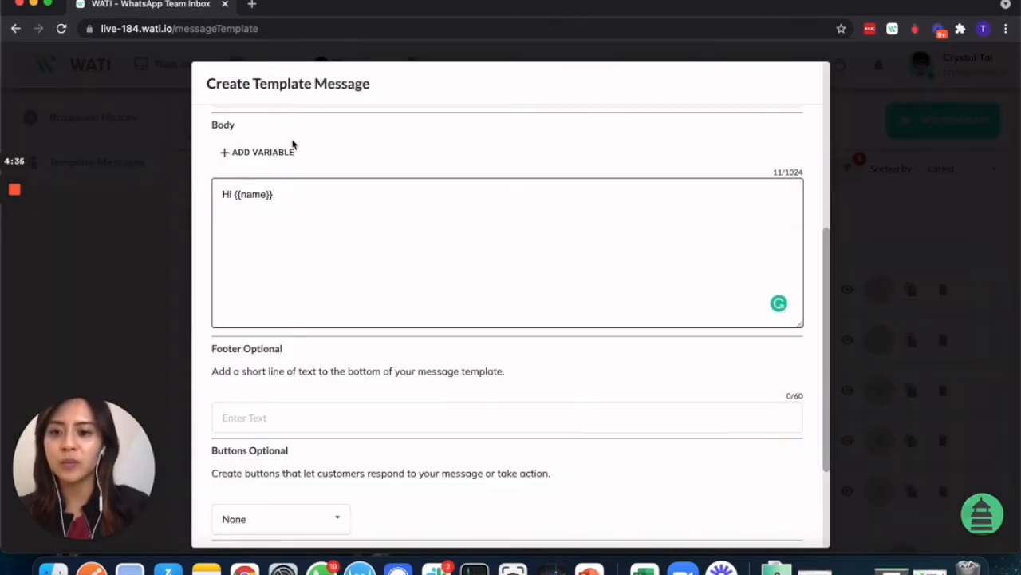
pyautogui.click(296, 210)
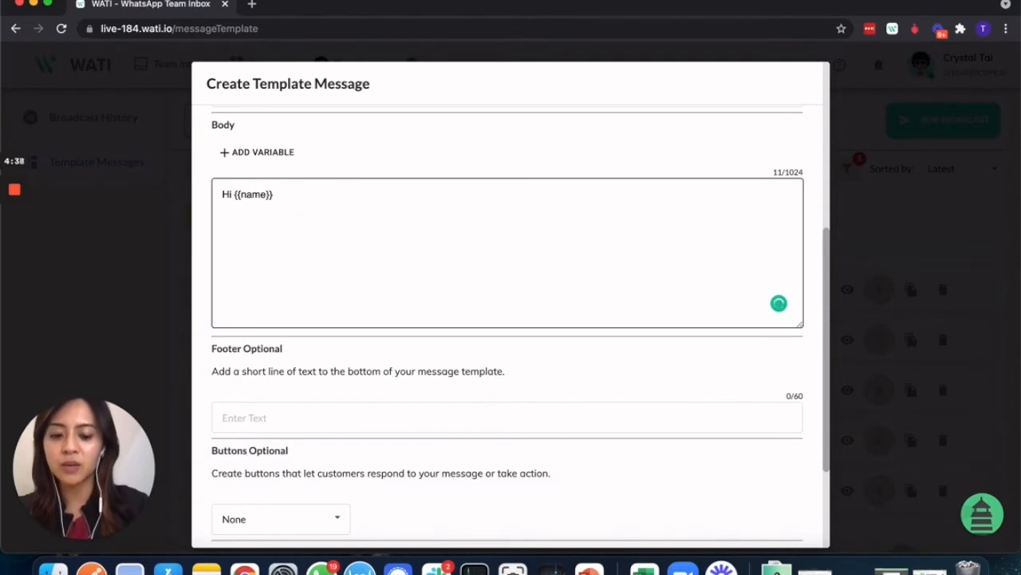
pyautogui.write(',')
pyautogui.press('Return')
pyautogui.press('Return')
pyautogui.write('We ')
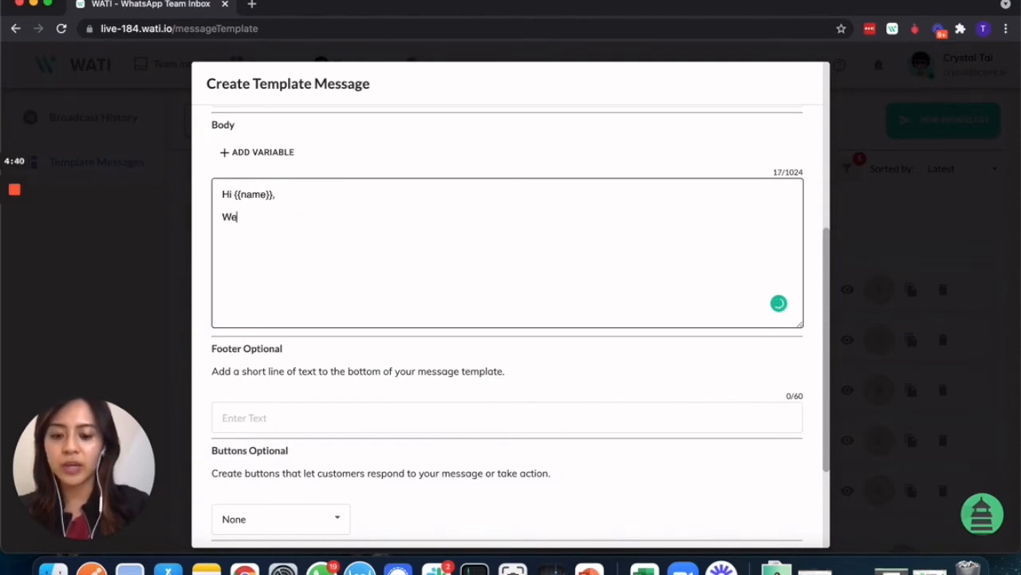
pyautogui.write('wou')
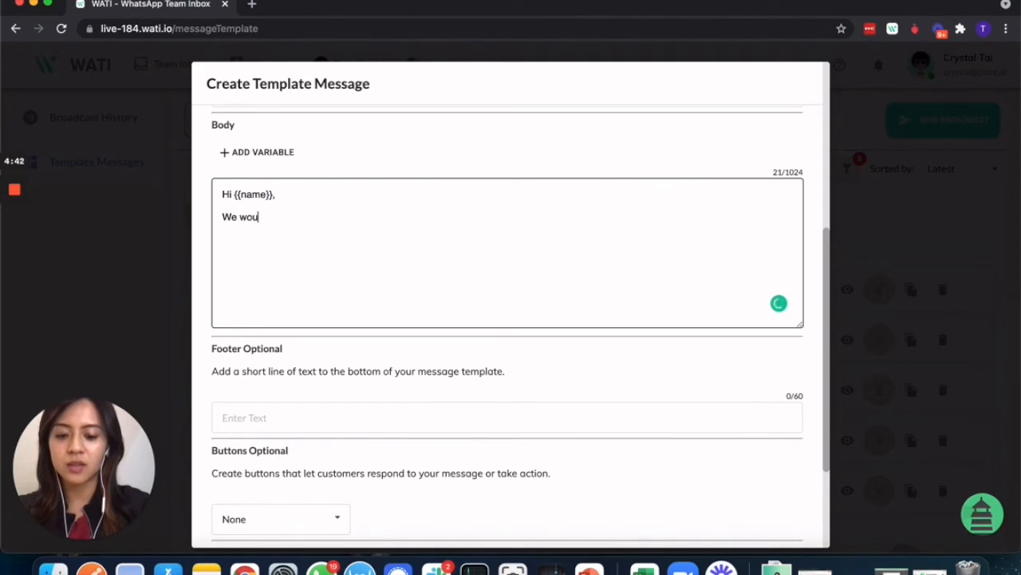
pyautogui.write('ld like to remind')
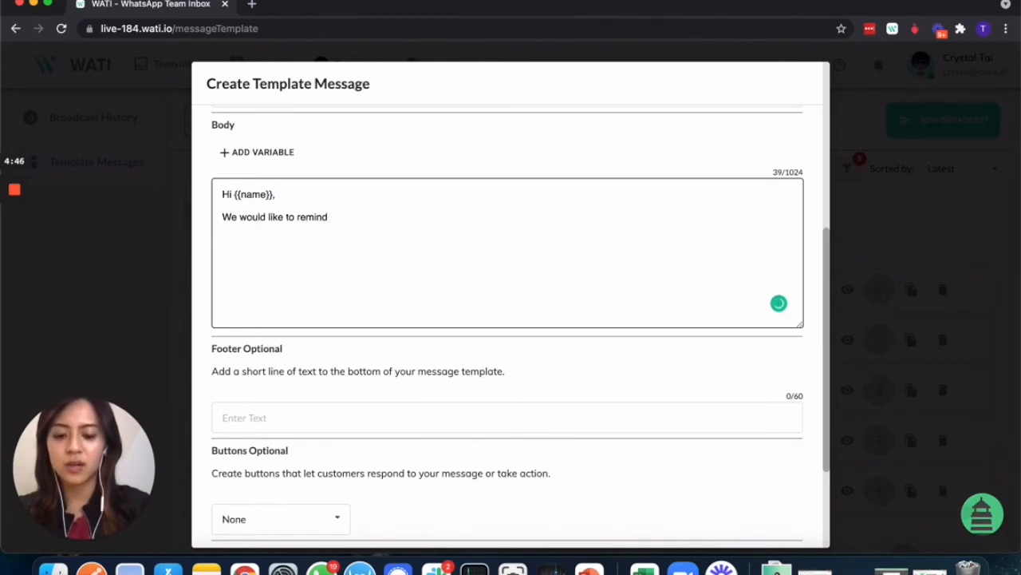
pyautogui.write(' you about ')
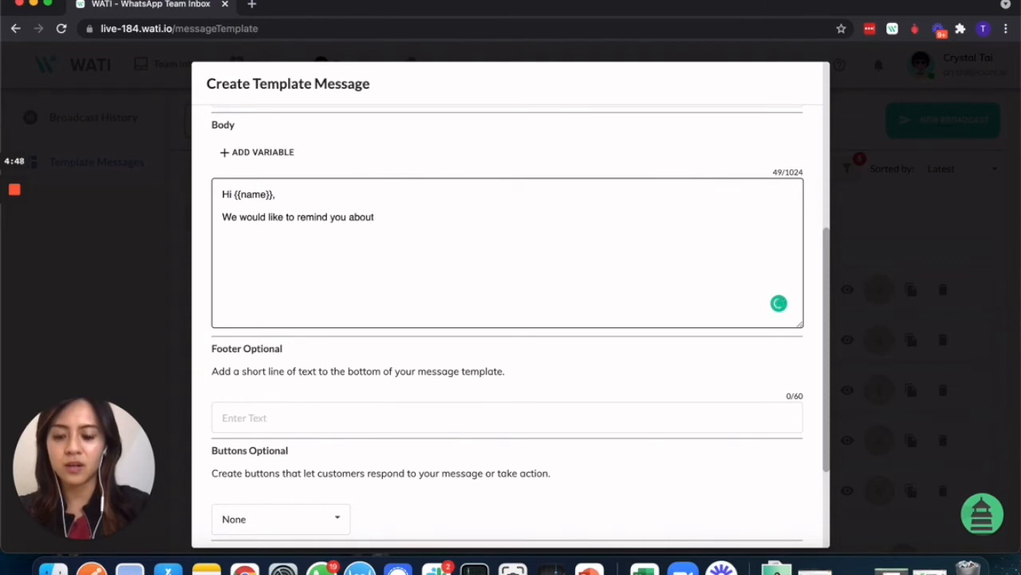
pyautogui.write('our nec')
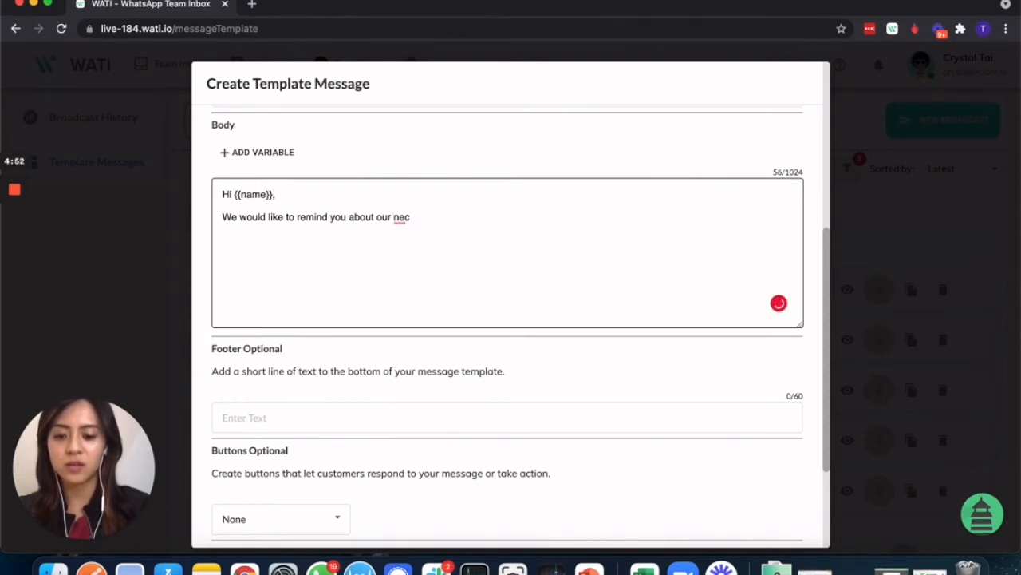
pyautogui.write('xtxt WATI webinar.')
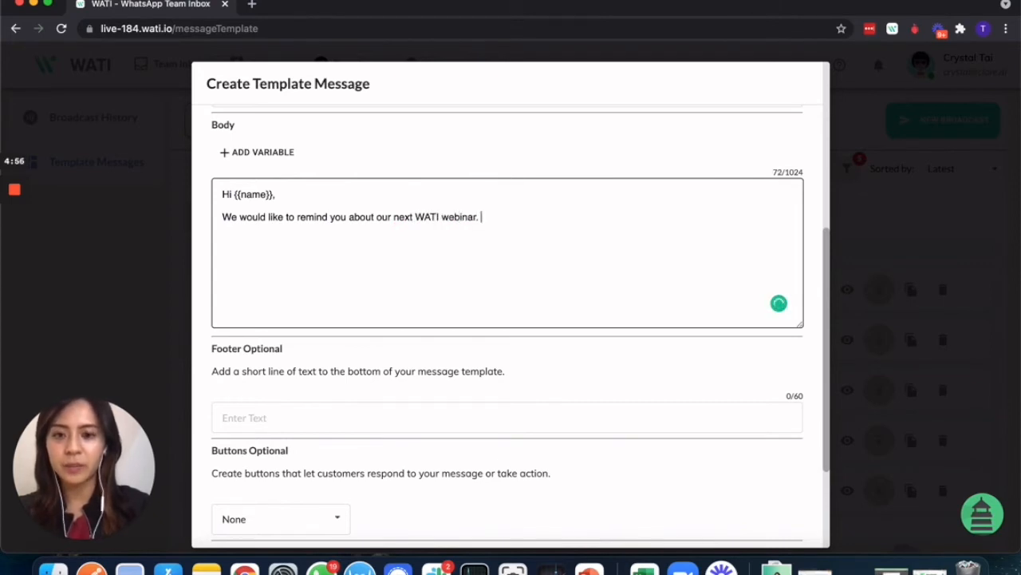
# - Add 'Date:' and 'Time:' lines and 'Please use the link below to join.' to the body
pyautogui.click(250, 157)
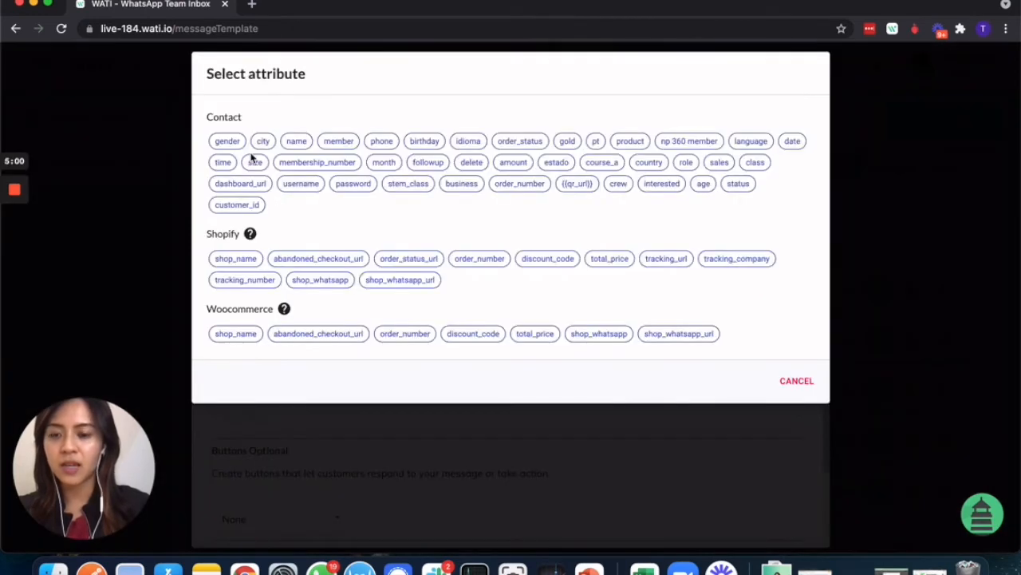
pyautogui.click(795, 380)
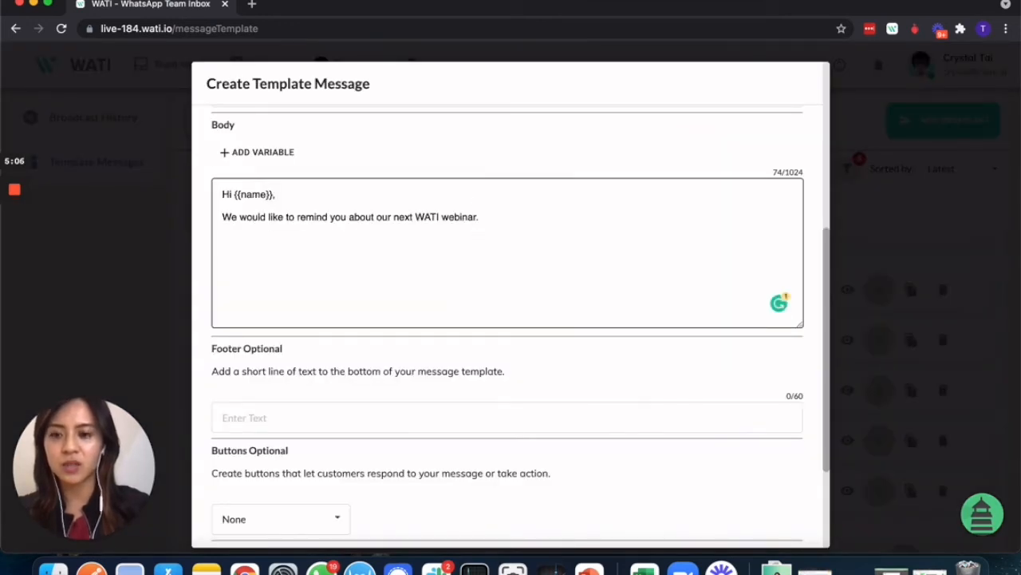
pyautogui.write('Date:  ')
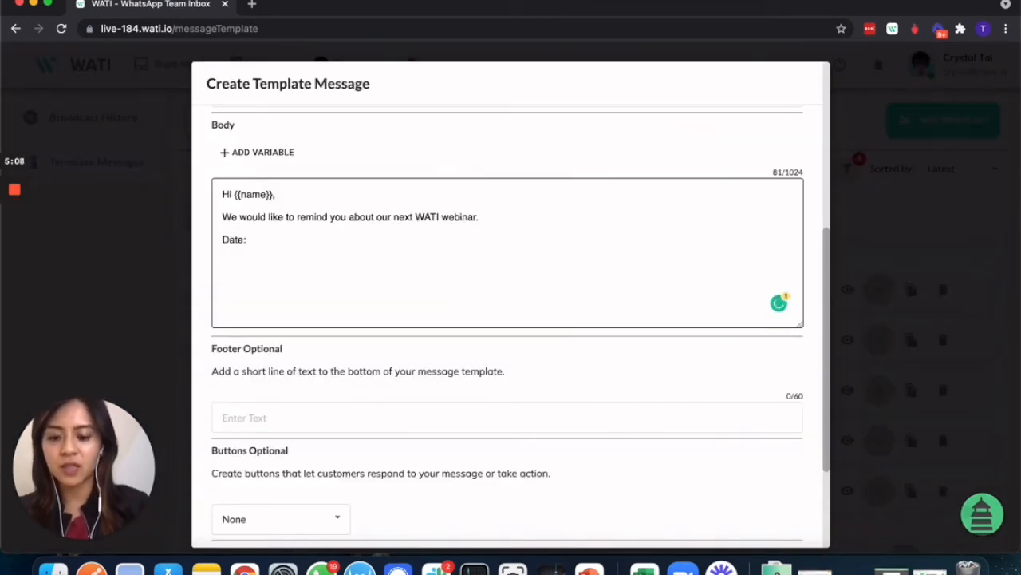
pyautogui.write('Time:')
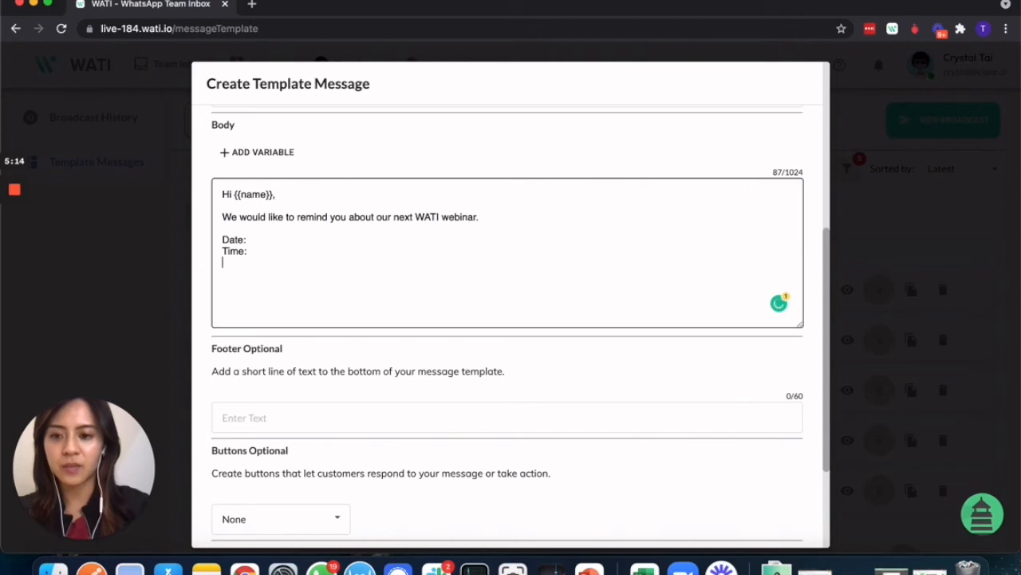
pyautogui.press('Return')
pyautogui.write('Please use ')
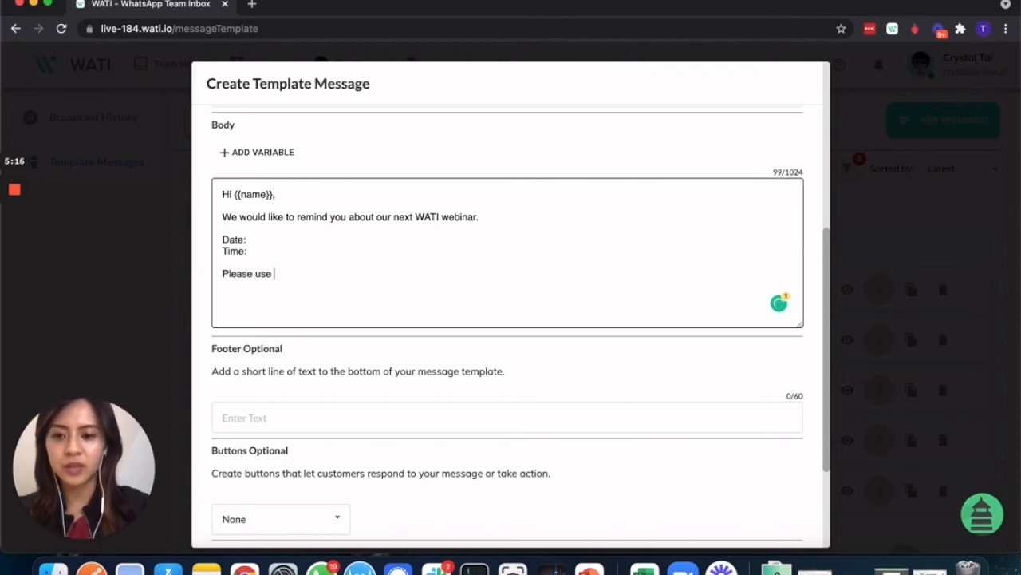
pyautogui.write('the ')
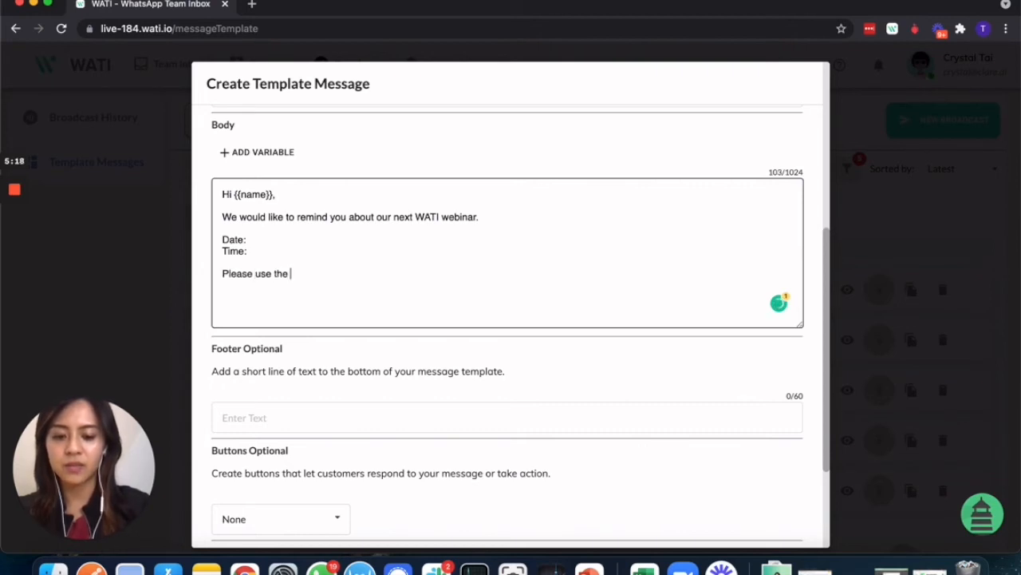
pyautogui.write('link below to ')
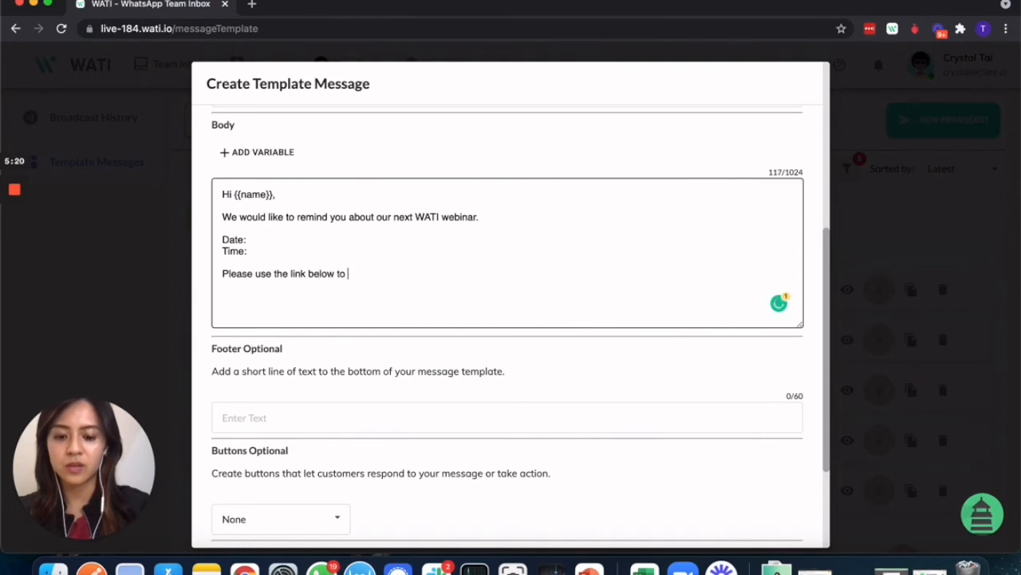
pyautogui.write('join.')
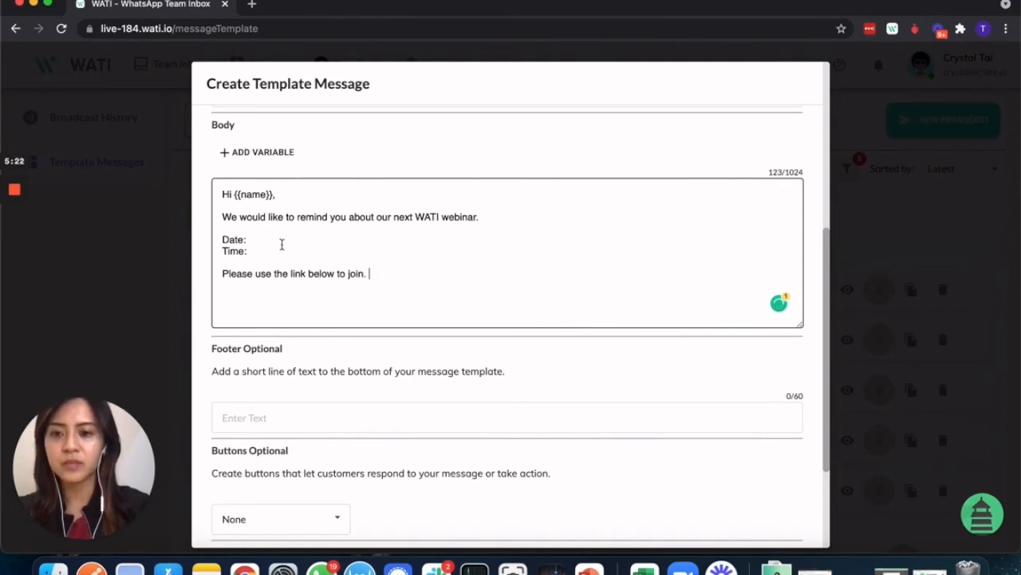
pyautogui.click(281, 238)
pyautogui.click(278, 152)
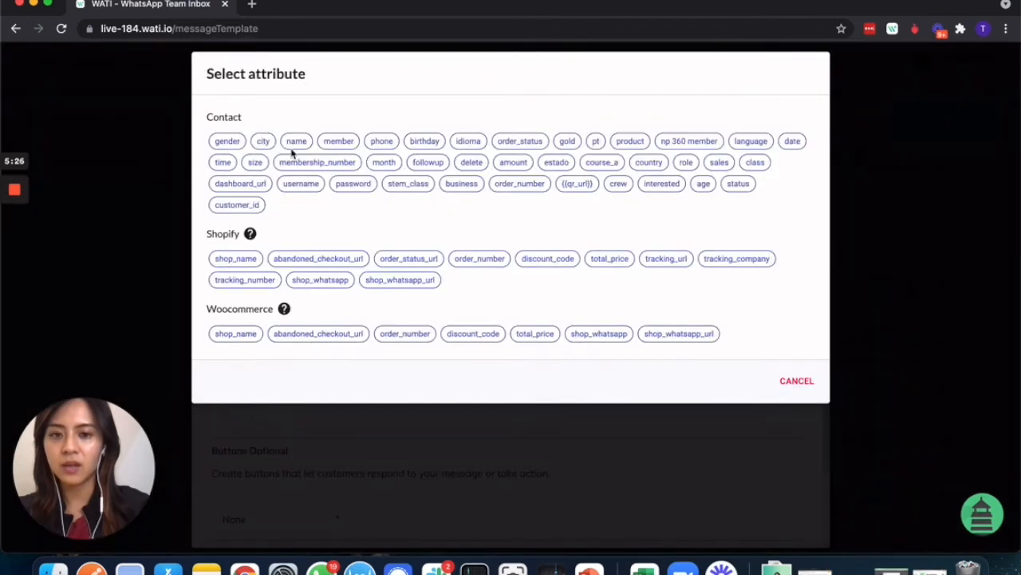
# - Place the {{date}} variable after 'Date:' and delete its stray copy after 'join.'
pyautogui.click(789, 143)
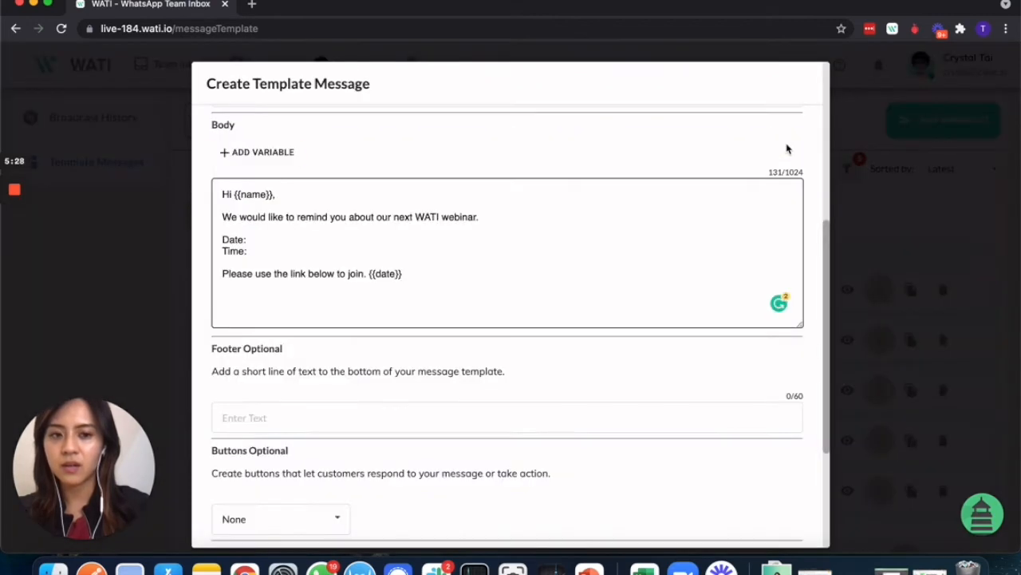
pyautogui.click(373, 251)
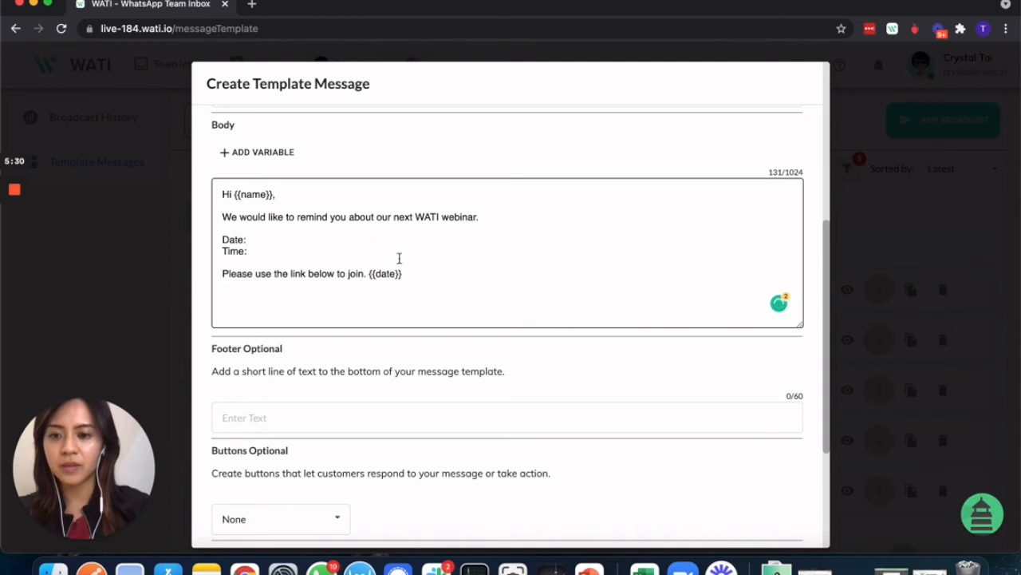
pyautogui.moveTo(417, 269); pyautogui.dragTo(371, 275)
pyautogui.press('super+c')
pyautogui.click(418, 276)
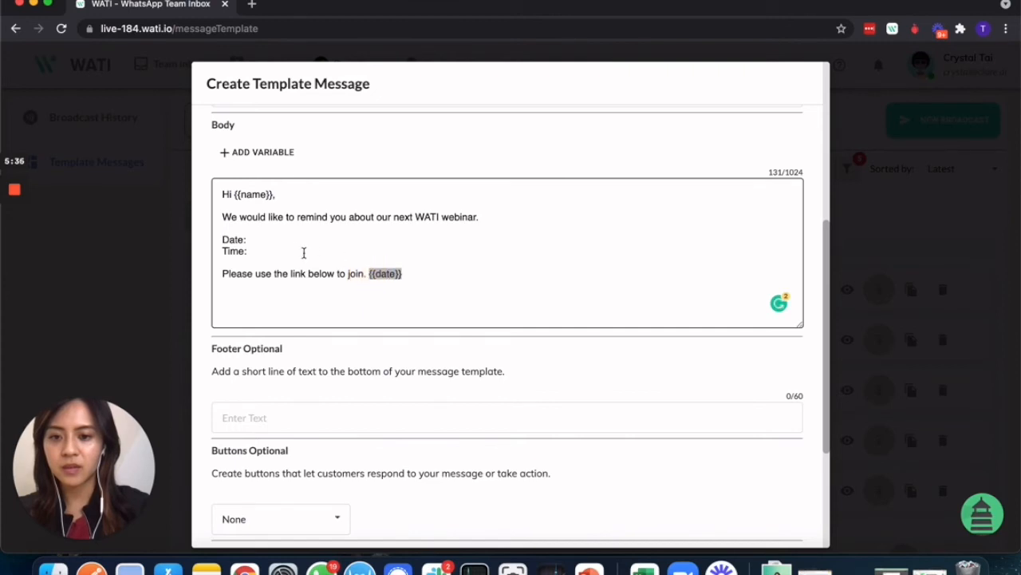
pyautogui.click(294, 241)
pyautogui.press('super+v')
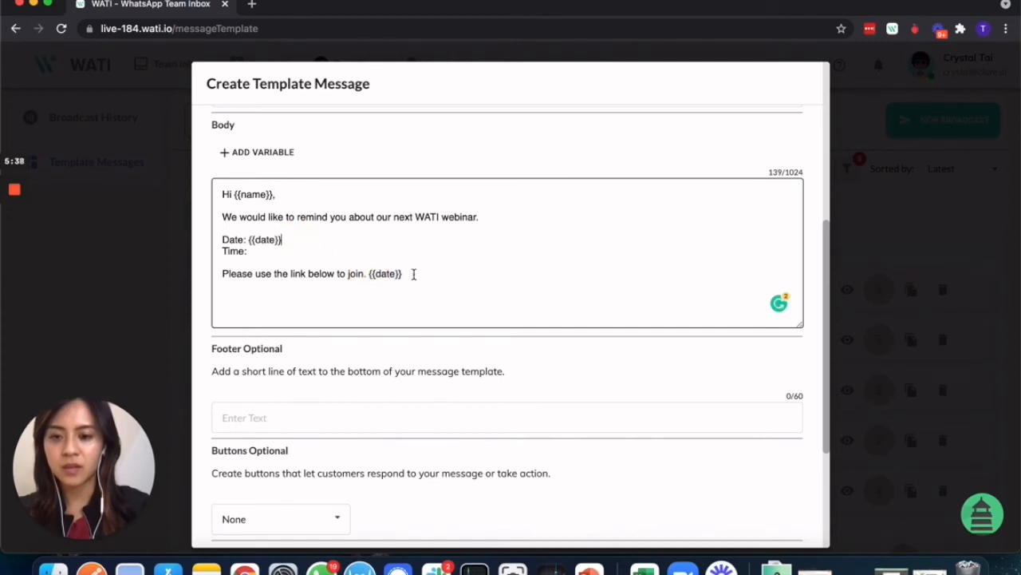
pyautogui.moveTo(415, 275); pyautogui.dragTo(366, 276)
pyautogui.press('BackSpace')
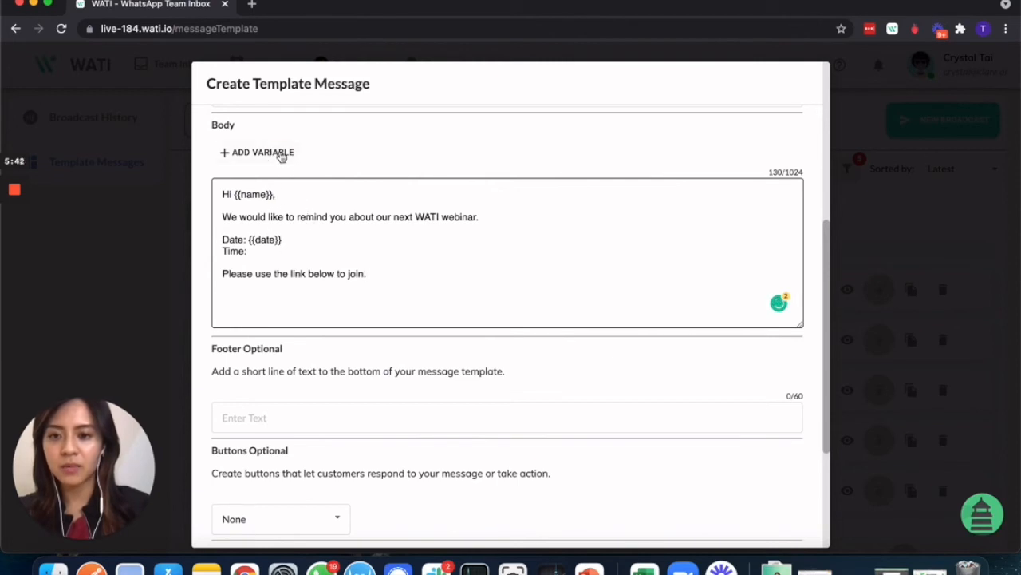
# - Place the {{time}} variable after 'Time:' and remove its stray copy after 'join.'
pyautogui.click(281, 154)
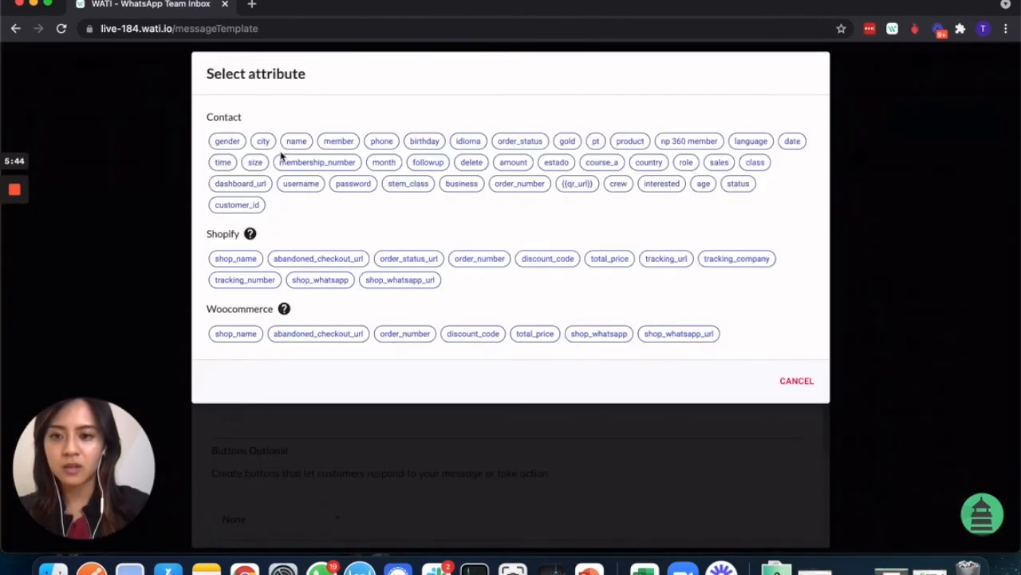
pyautogui.click(223, 162)
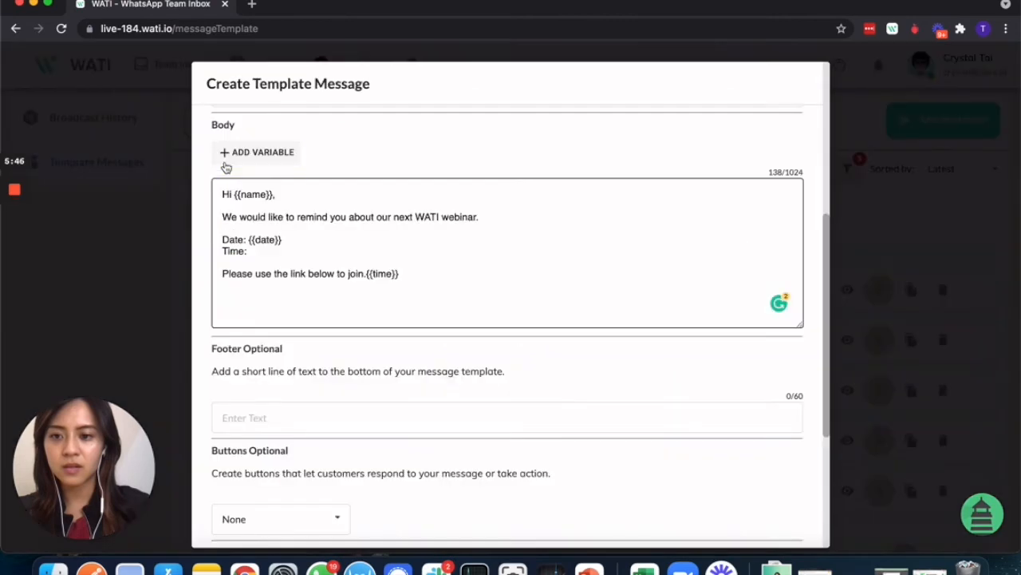
pyautogui.moveTo(417, 273); pyautogui.dragTo(366, 274)
pyautogui.press('super+c')
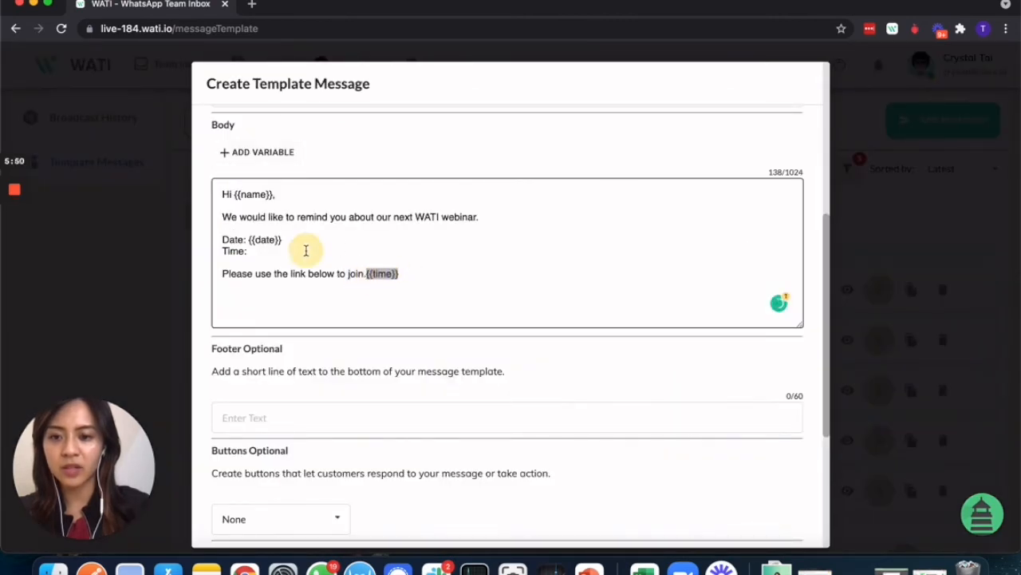
pyautogui.click(306, 251)
pyautogui.press('super+v')
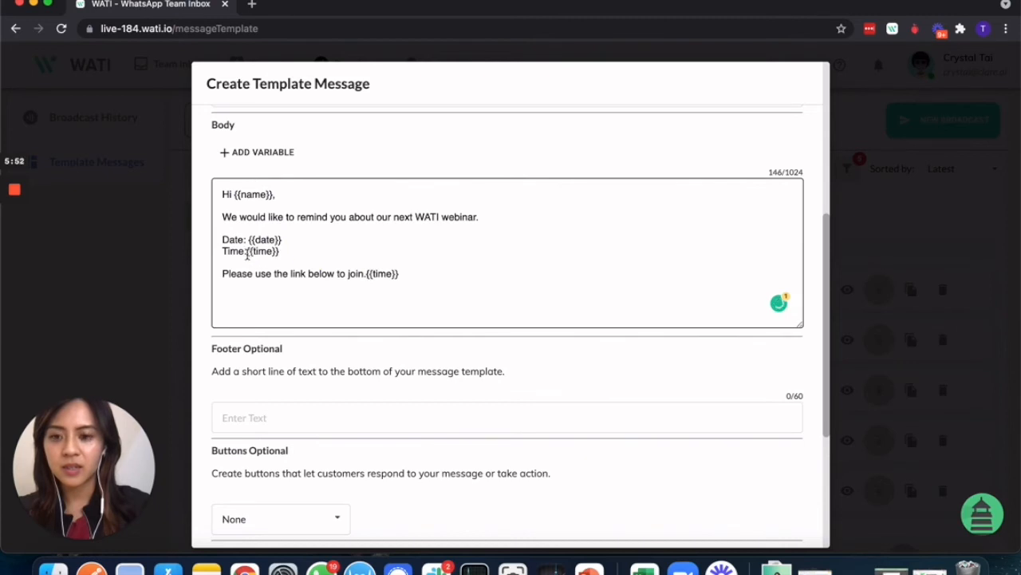
pyautogui.click(247, 252)
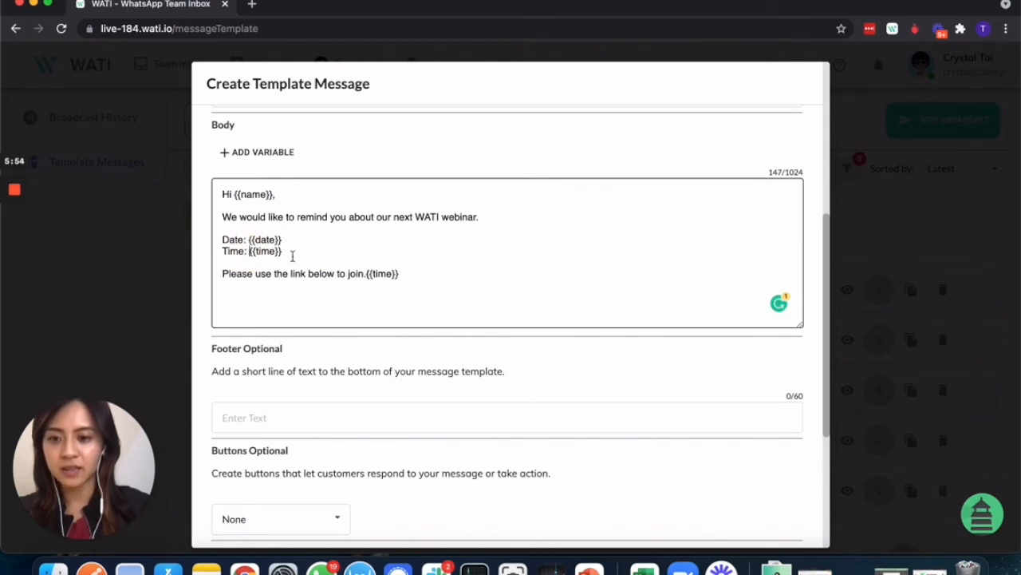
pyautogui.moveTo(399, 273); pyautogui.dragTo(367, 274)
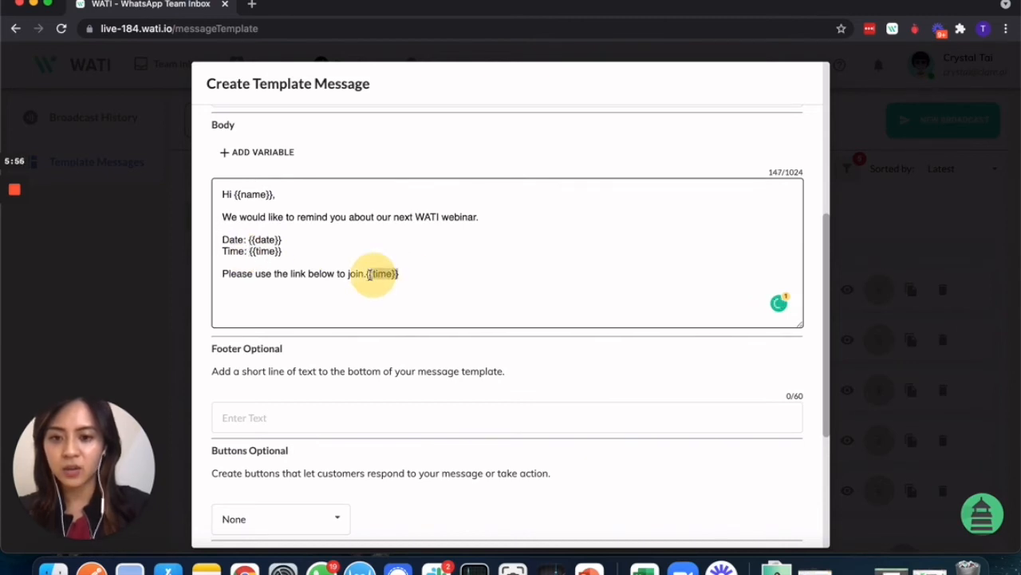
pyautogui.press('BackSpace')
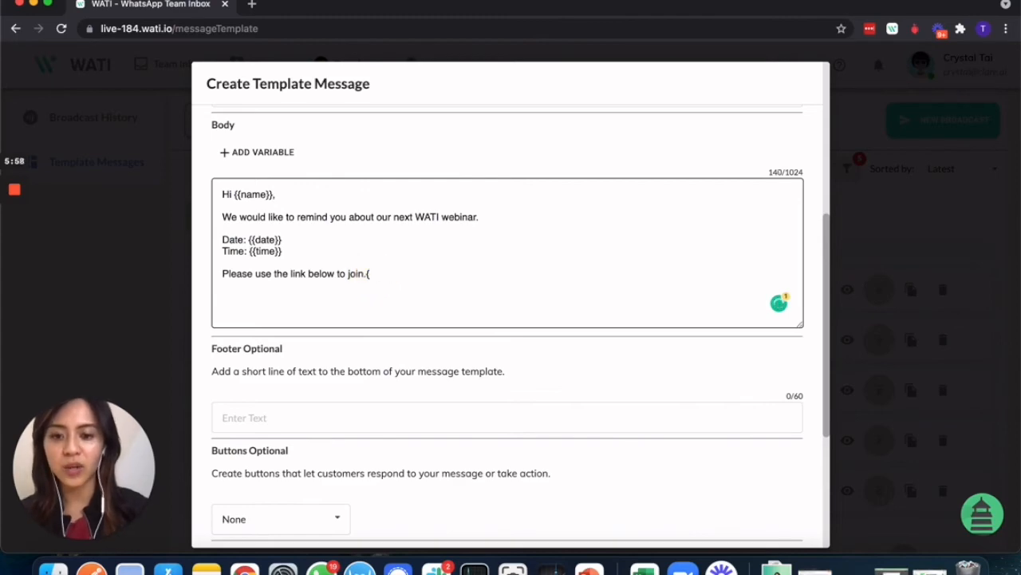
pyautogui.hotkey('ctrl', 'Up')
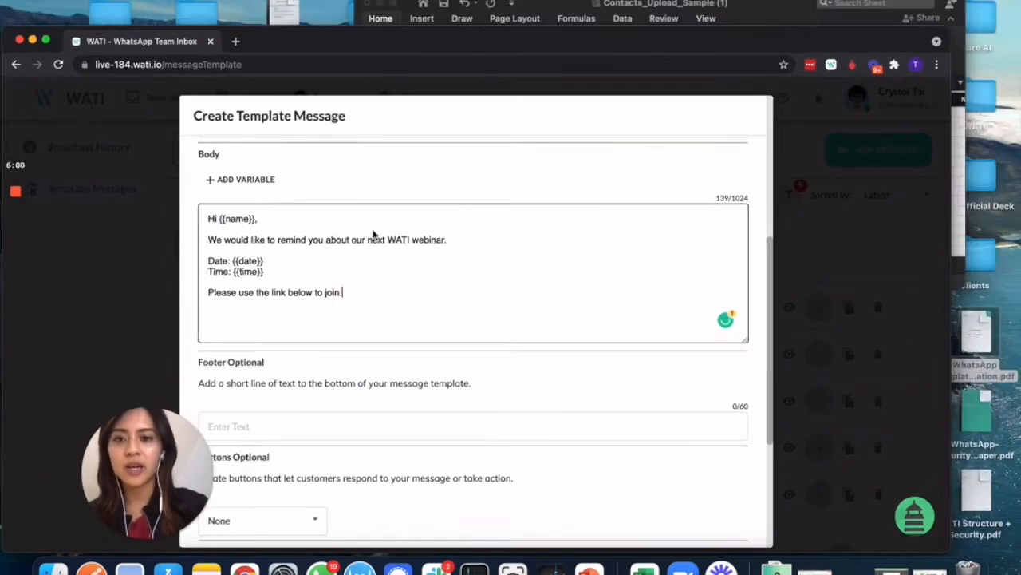
# - Look over the Excel contacts sheet (Time column, cell F4), then bring the WATI template form back
pyautogui.click(737, 117)
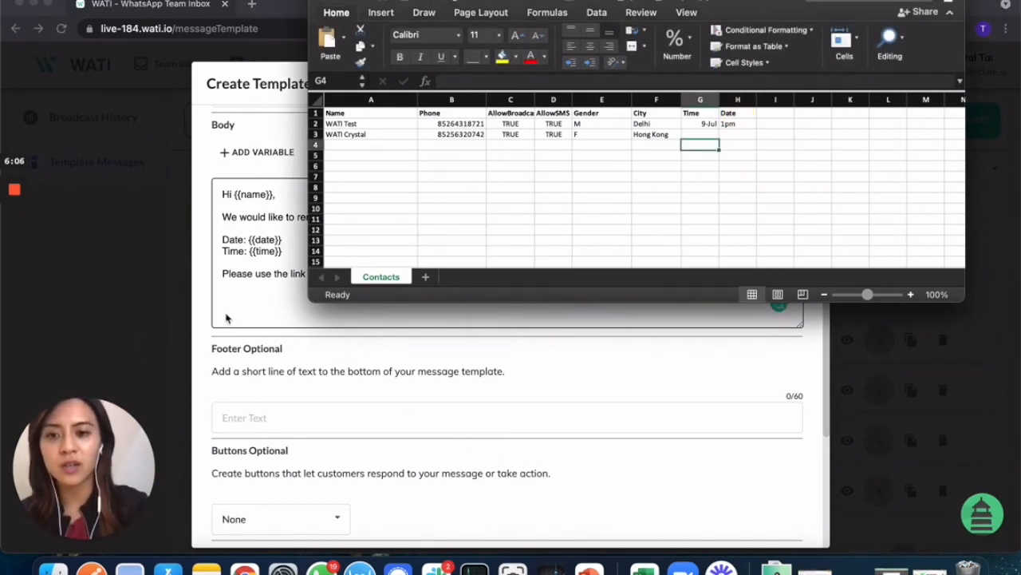
pyautogui.click(230, 319)
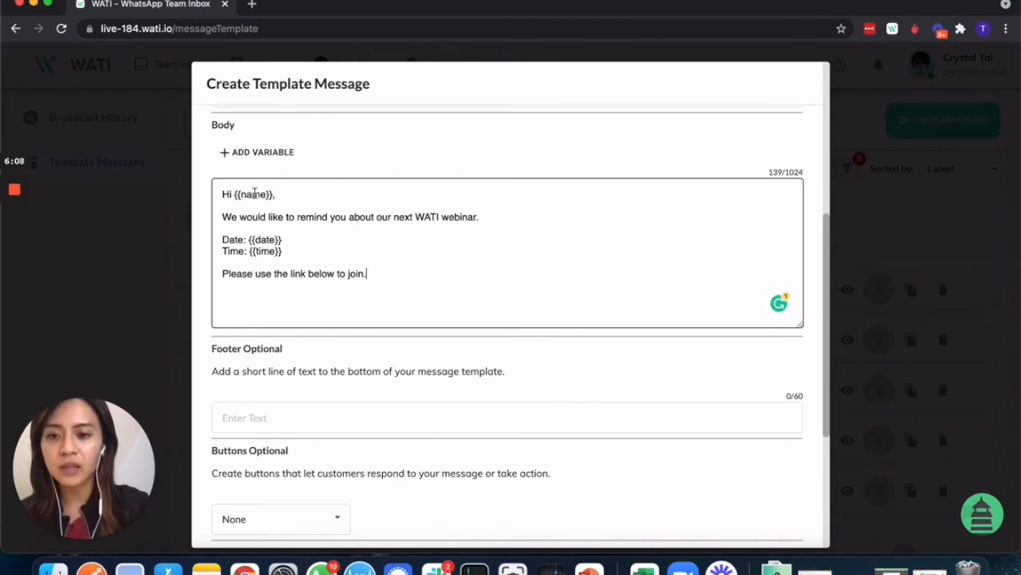
pyautogui.hotkey('ctrl', 'Up')
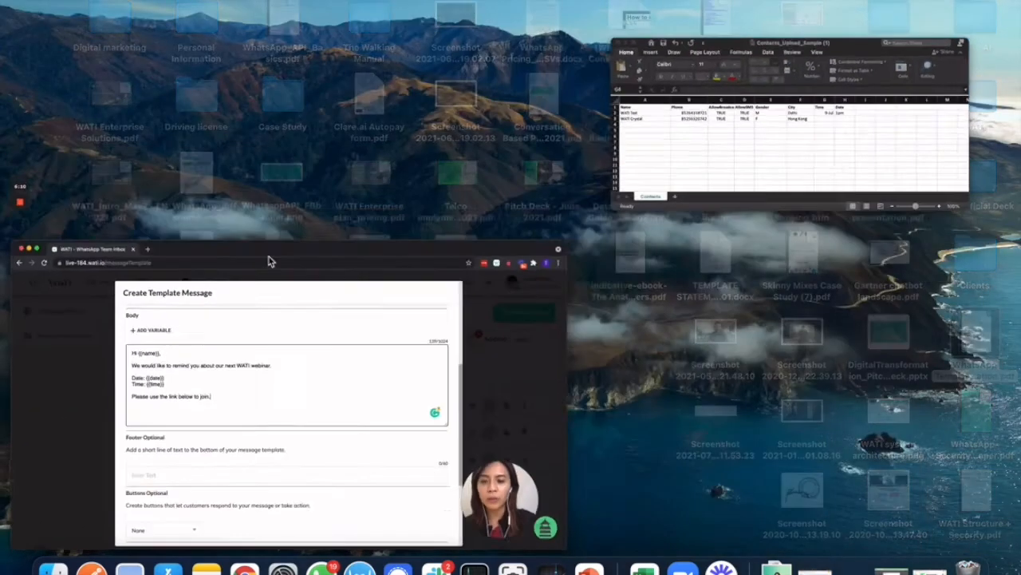
pyautogui.click(757, 118)
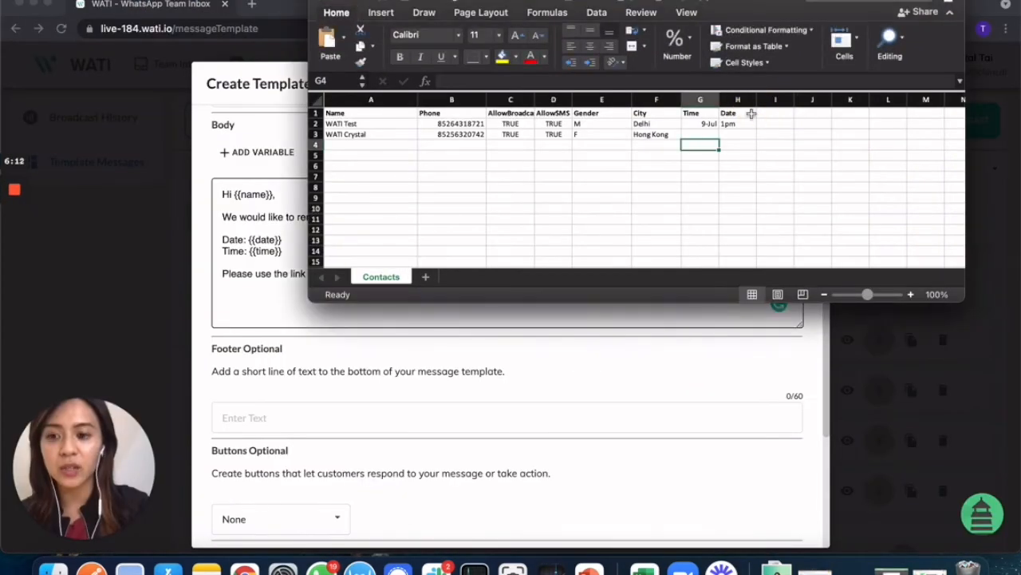
pyautogui.click(700, 113)
pyautogui.click(669, 146)
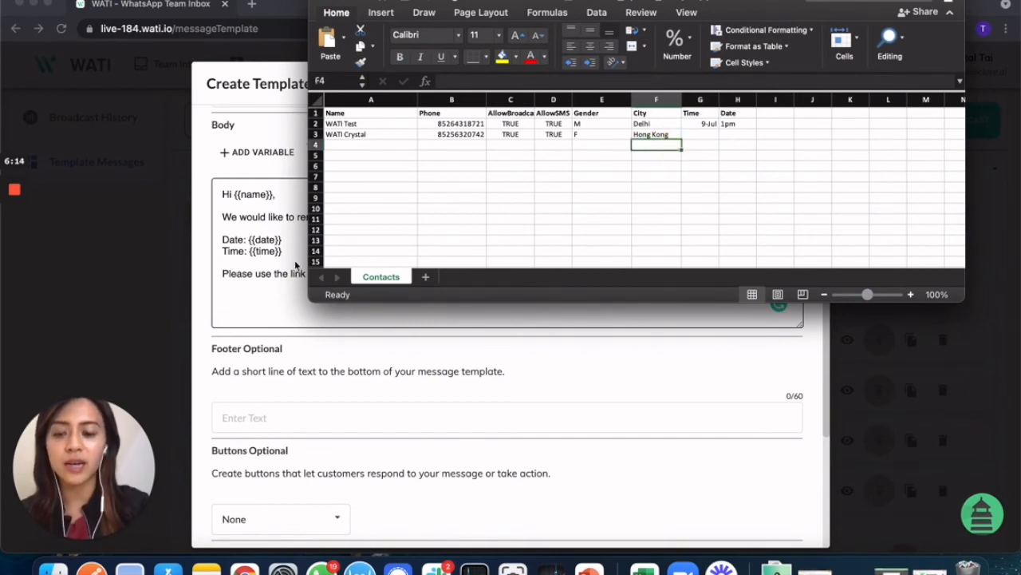
pyautogui.click(259, 274)
pyautogui.scroll(-1, 291, 379)
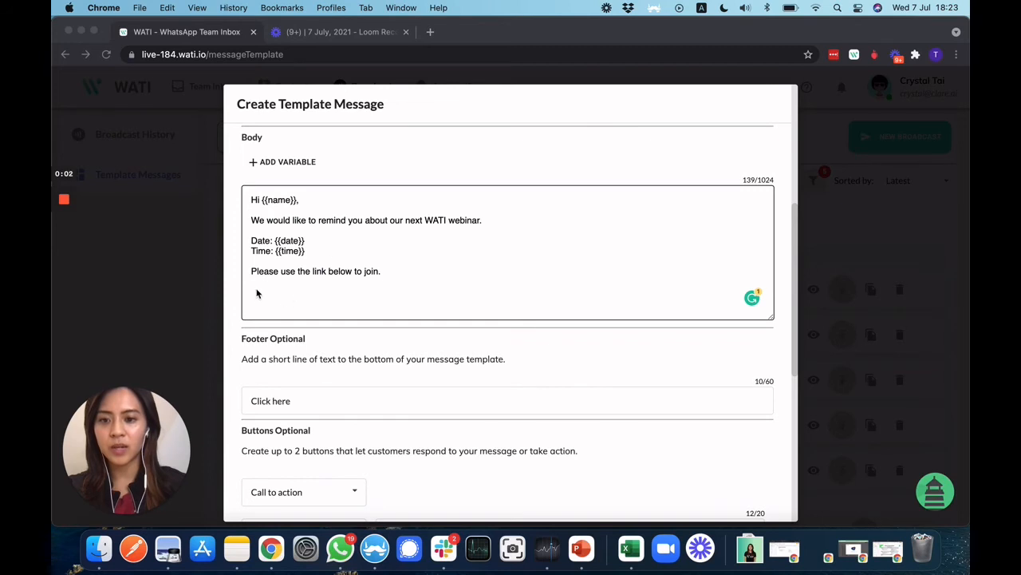
pyautogui.scroll(-4, 381, 309)
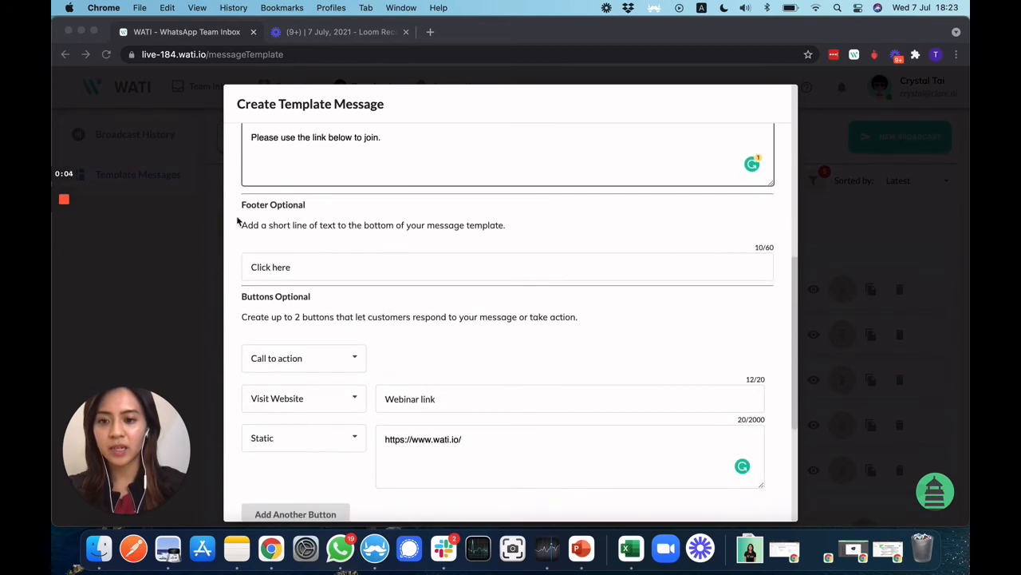
pyautogui.click(463, 417)
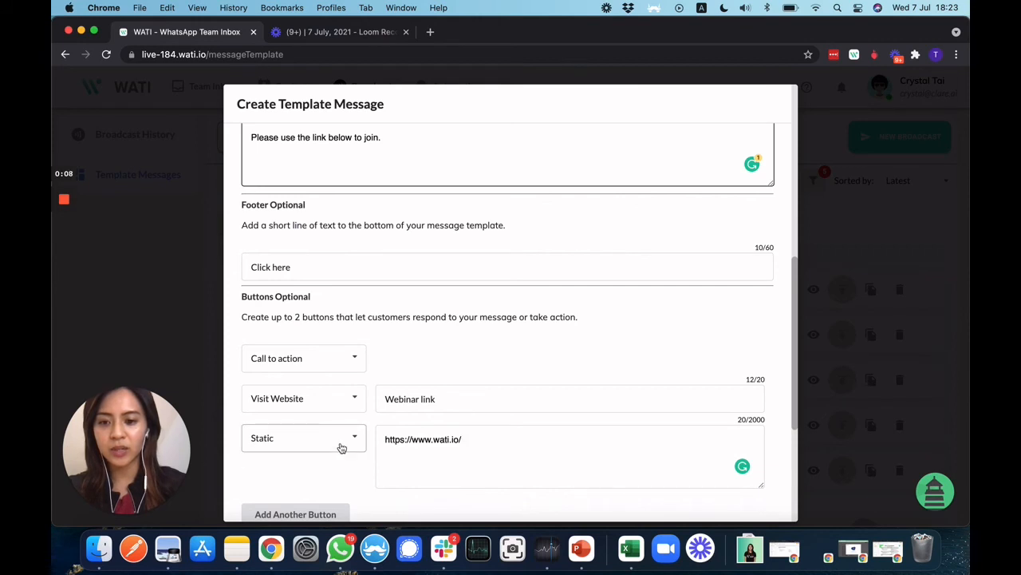
pyautogui.scroll(-4, 422, 446)
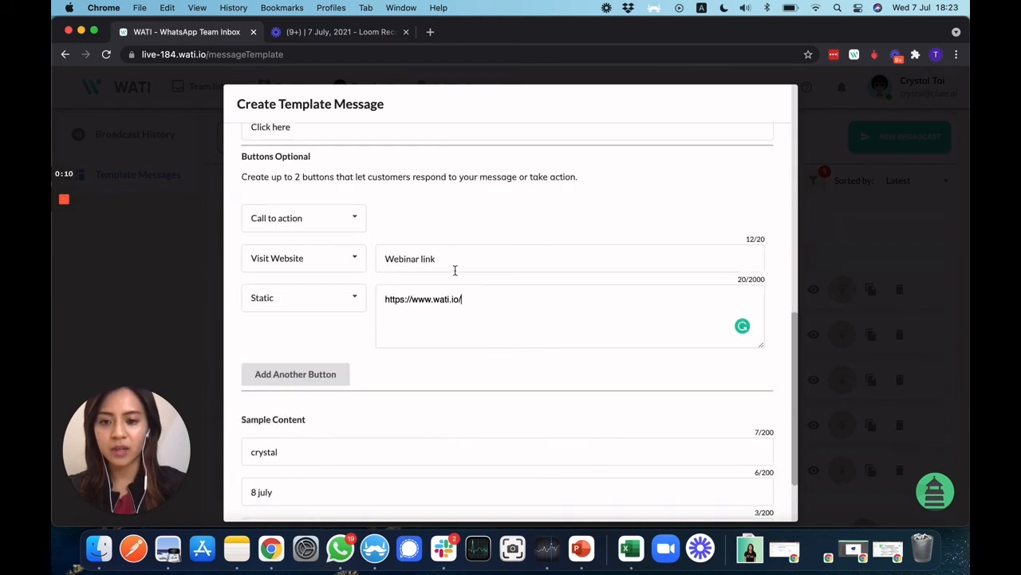
pyautogui.scroll(-2, 426, 343)
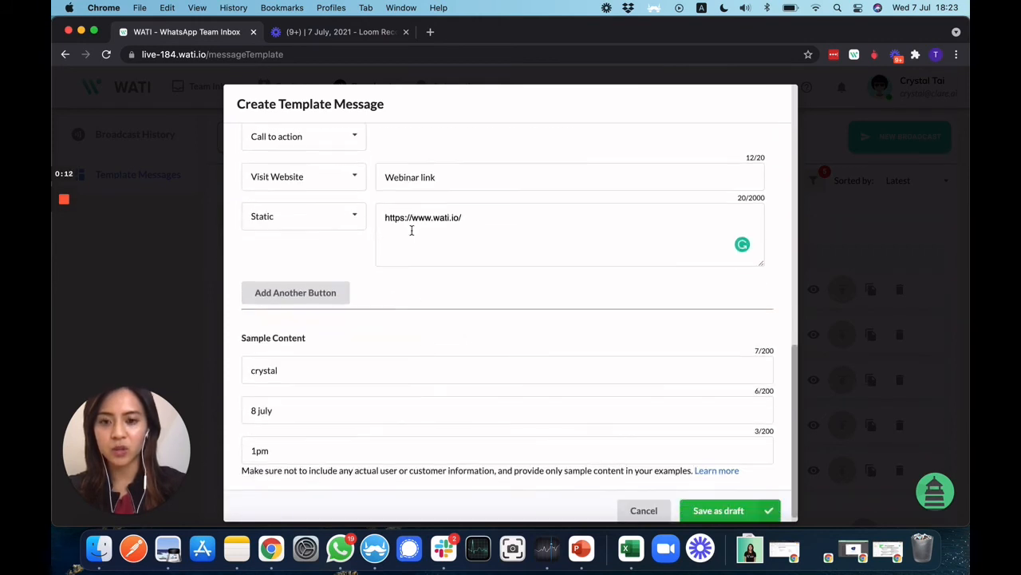
pyautogui.moveTo(390, 216); pyautogui.dragTo(496, 216)
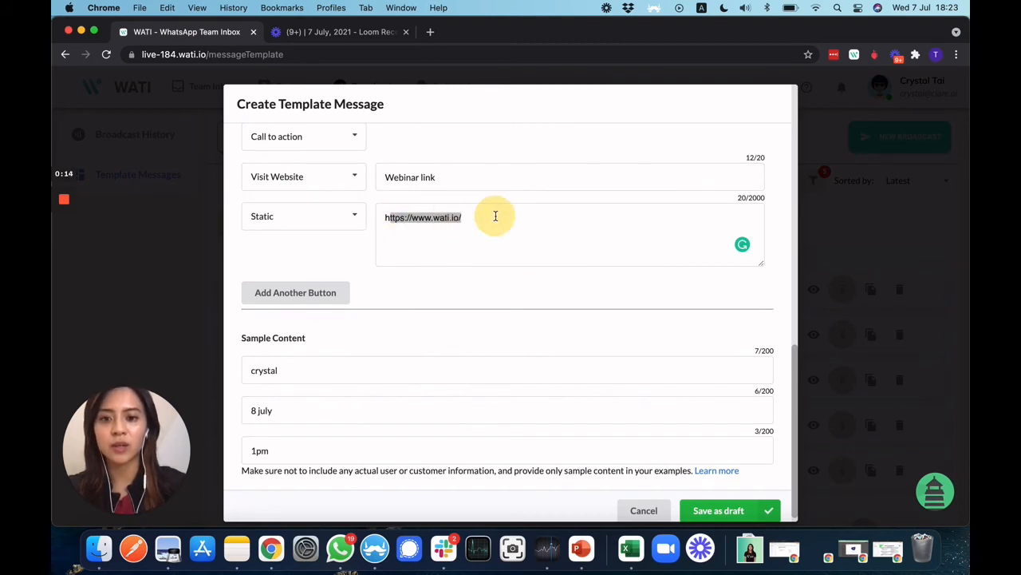
pyautogui.click(496, 216)
pyautogui.scroll(-1, 465, 373)
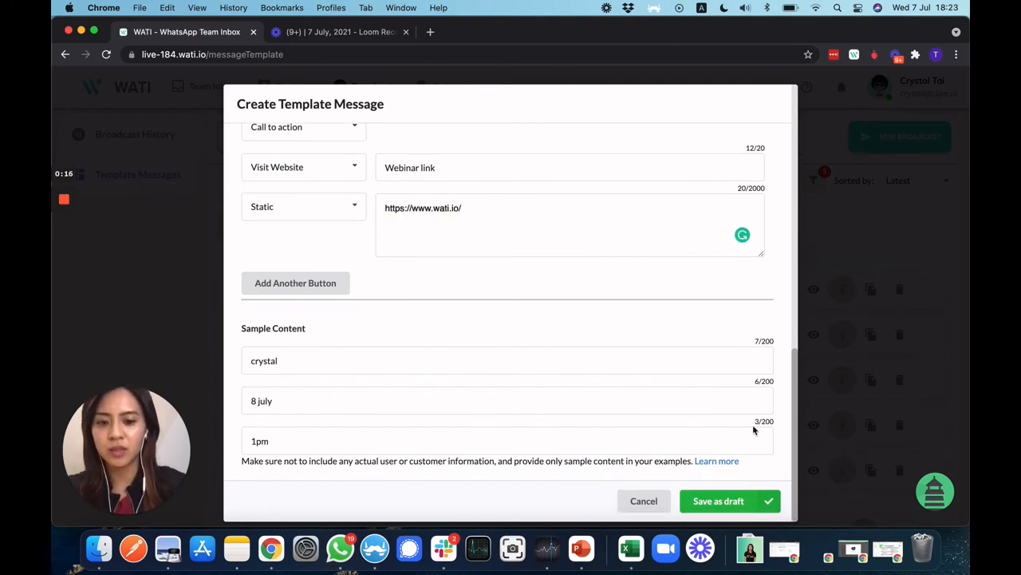
pyautogui.click(723, 505)
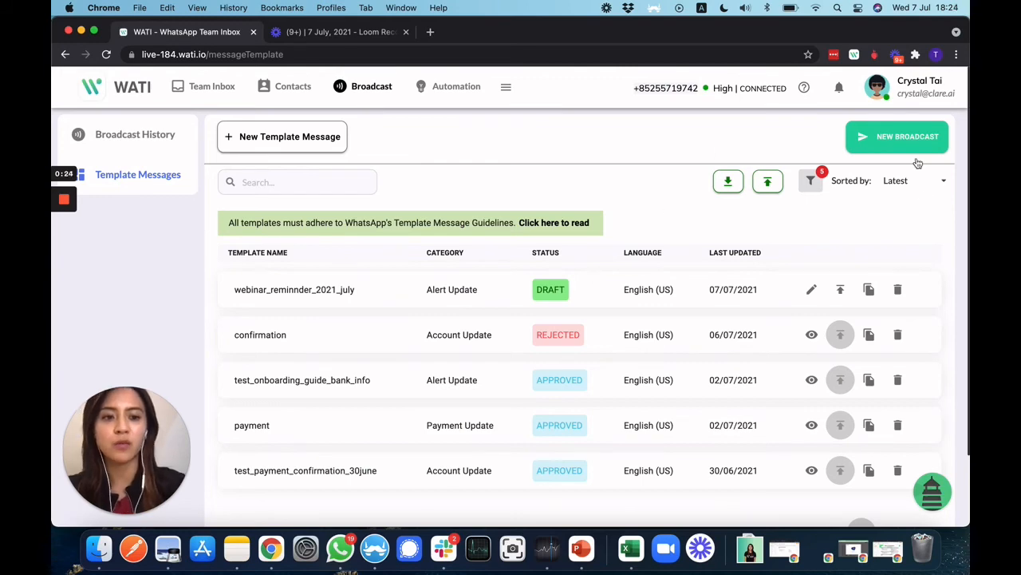
# - Submit the webinar_reminnder_2021_july draft for validation and dismiss the approval-time notification
pyautogui.click(843, 289)
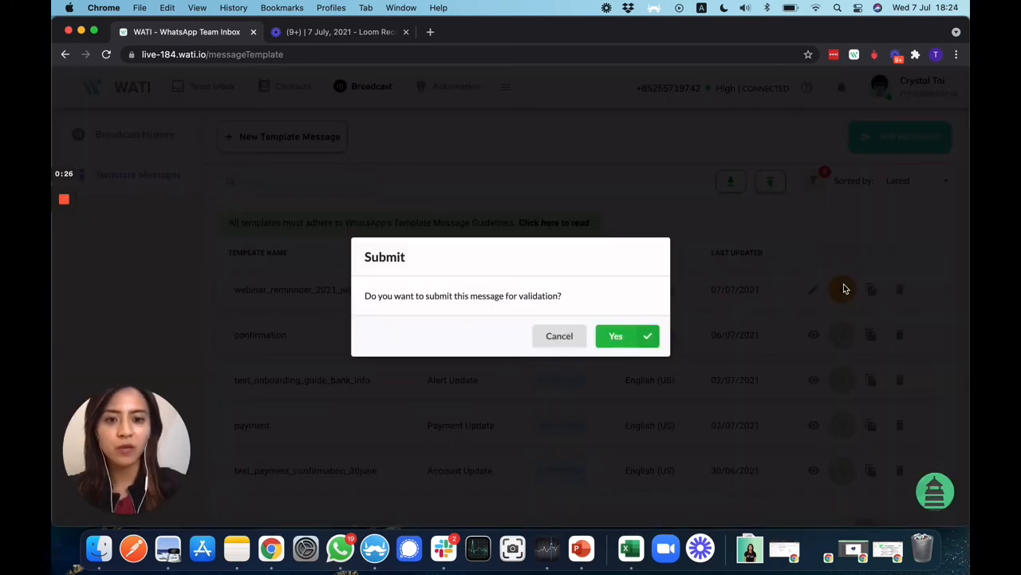
pyautogui.click(622, 336)
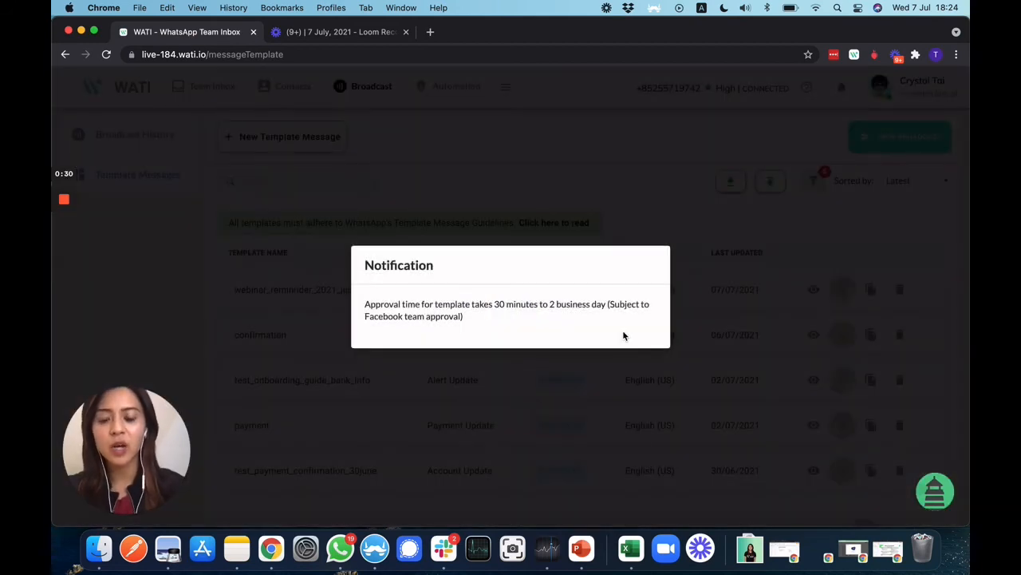
pyautogui.click(605, 381)
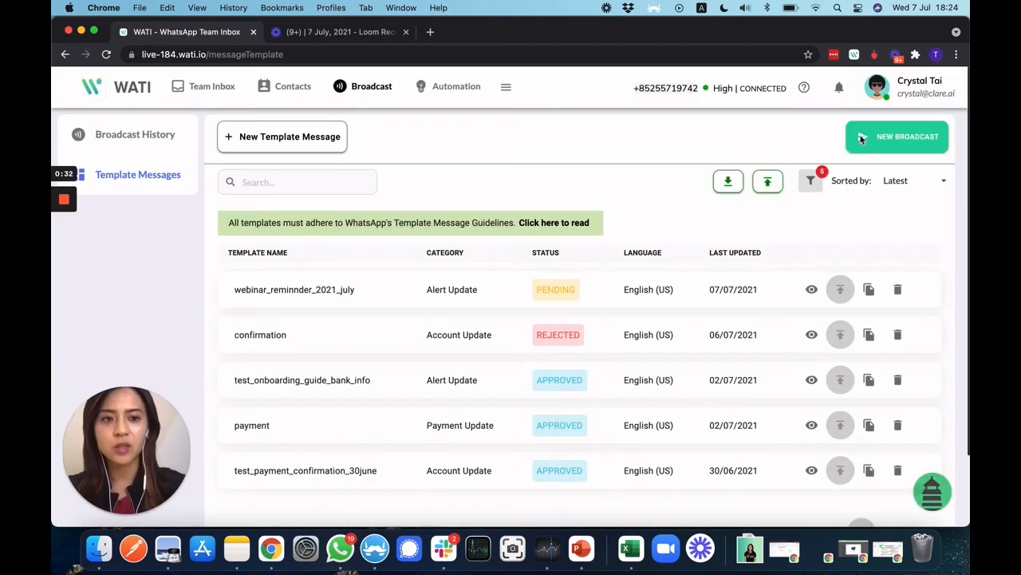
# - Start a new broadcast named 'test' using the test_wati_001 template
pyautogui.click(917, 131)
pyautogui.click(531, 195)
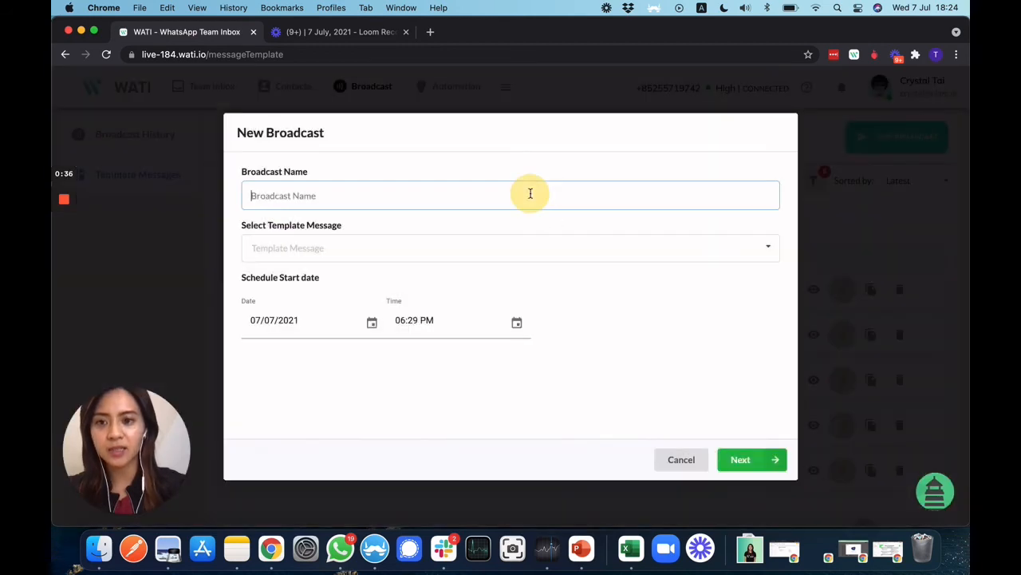
pyautogui.write('test')
pyautogui.click(504, 249)
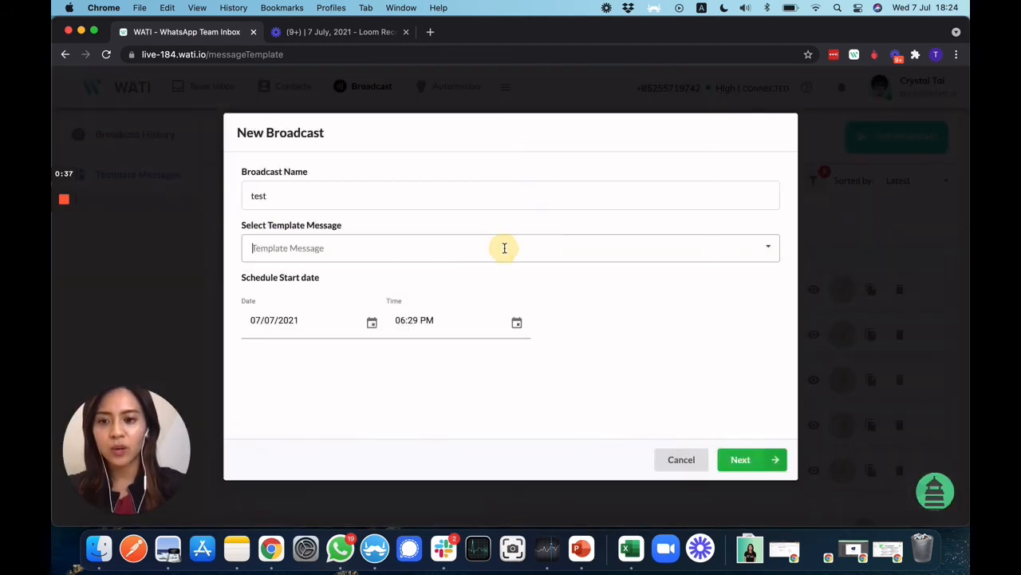
pyautogui.write('wat')
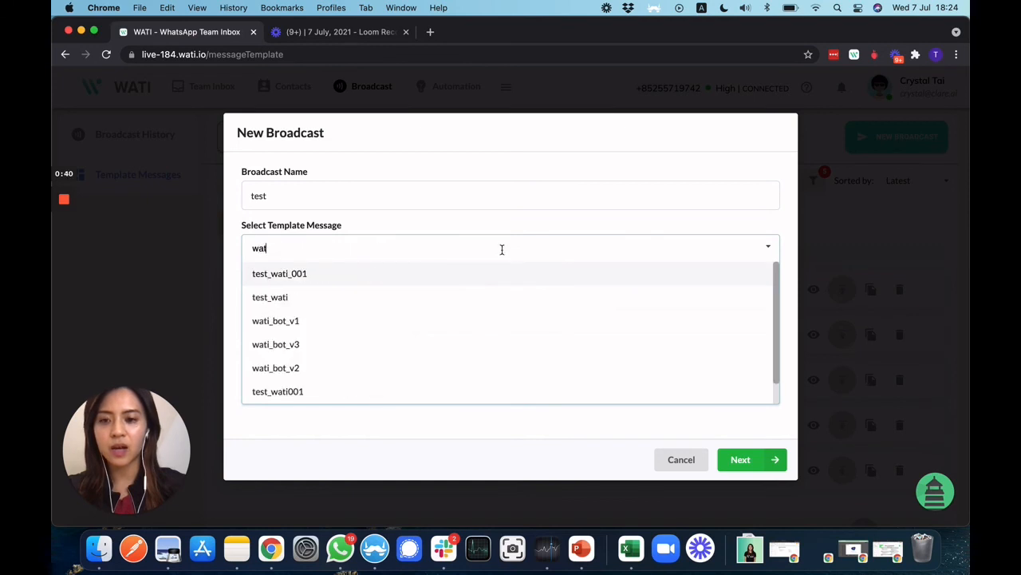
pyautogui.click(458, 275)
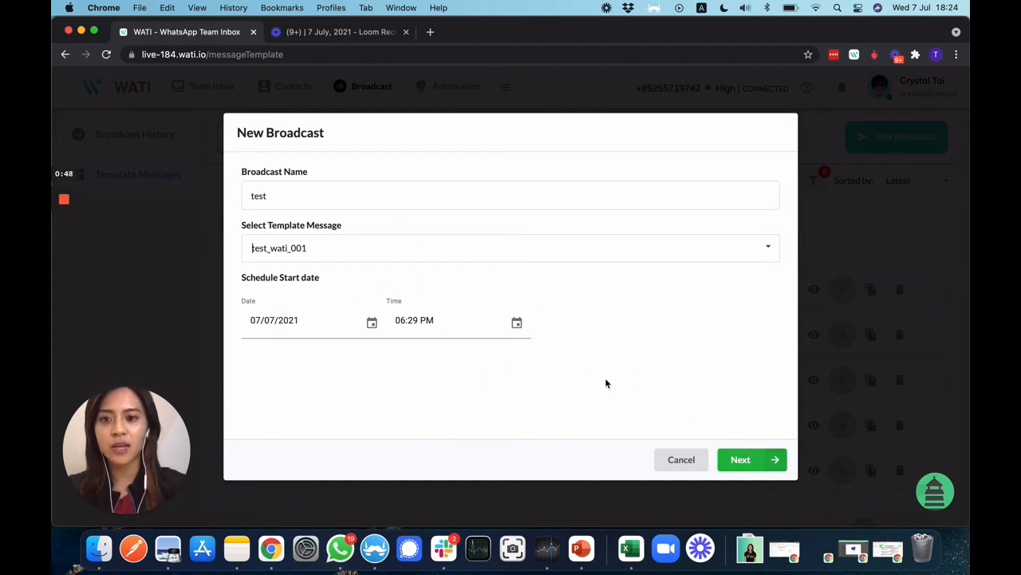
# - Advance past the media header to recipient selection and bring up the contacts upload sheet
pyautogui.click(776, 461)
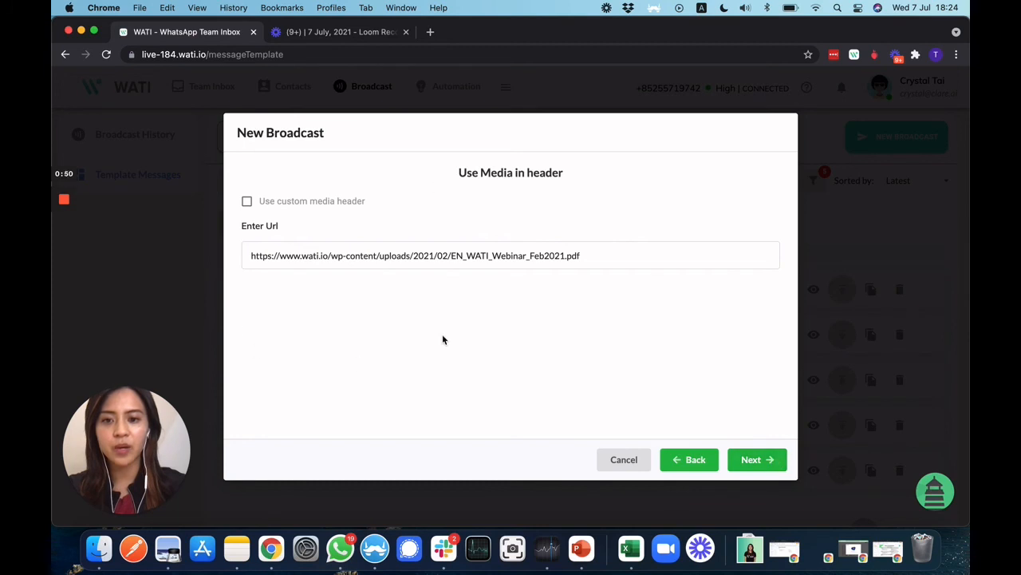
pyautogui.click(764, 460)
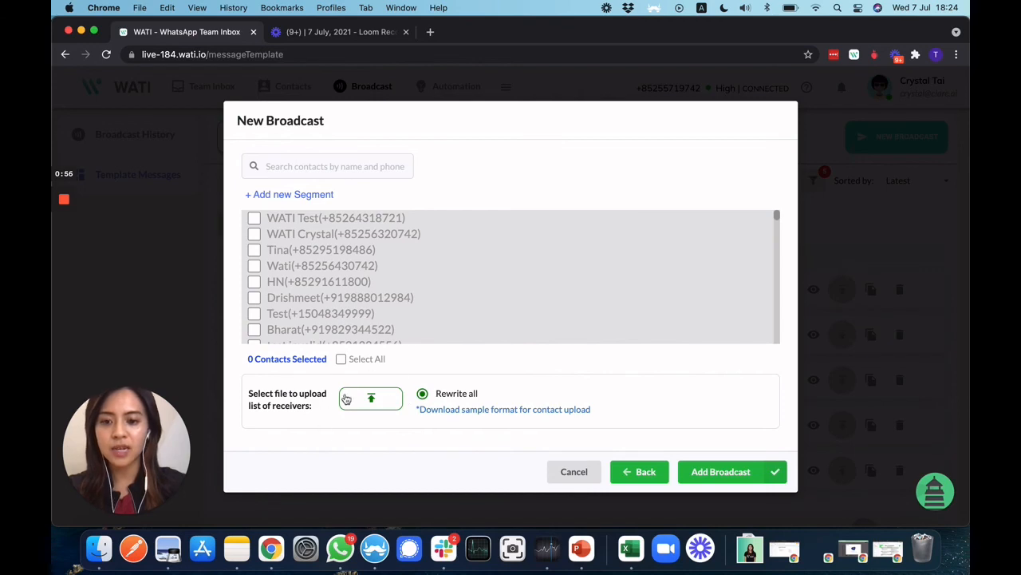
pyautogui.hotkey('ctrl', 'Up')
pyautogui.click(739, 109)
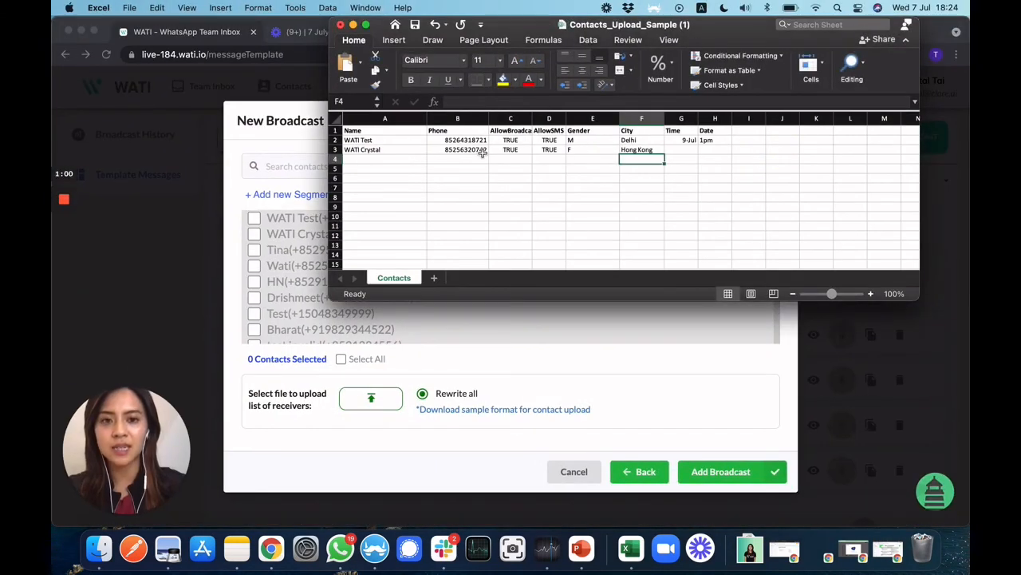
# - Review cells A3 and G2, close Contacts_Upload_Sample without saving, and return to the broadcast
pyautogui.click(389, 148)
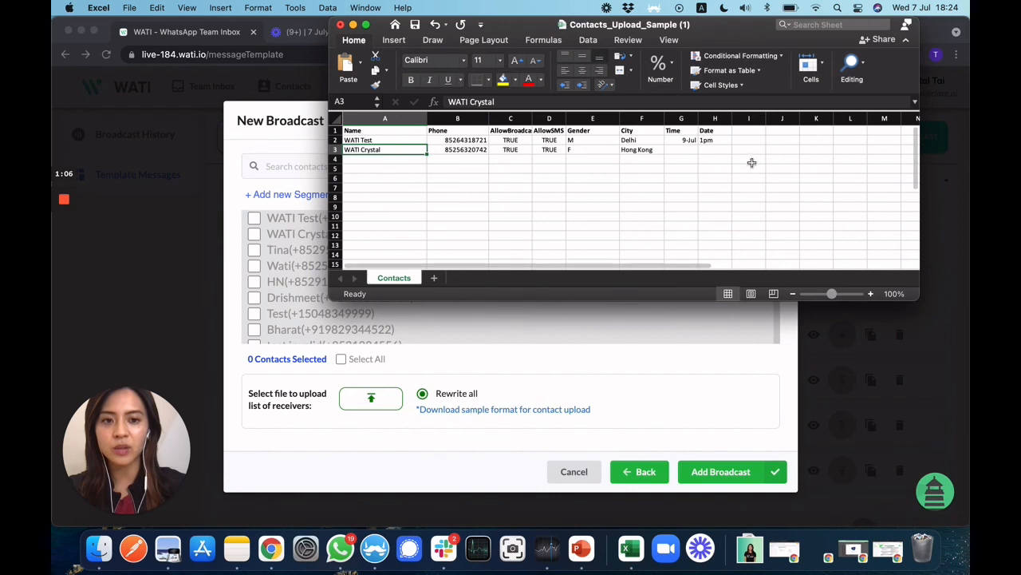
pyautogui.click(686, 141)
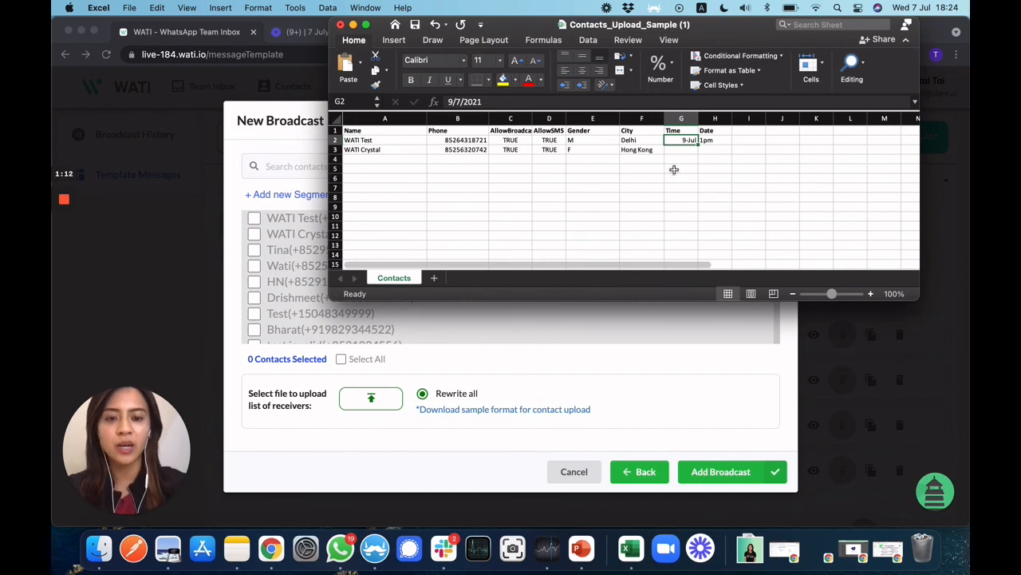
pyautogui.click(340, 26)
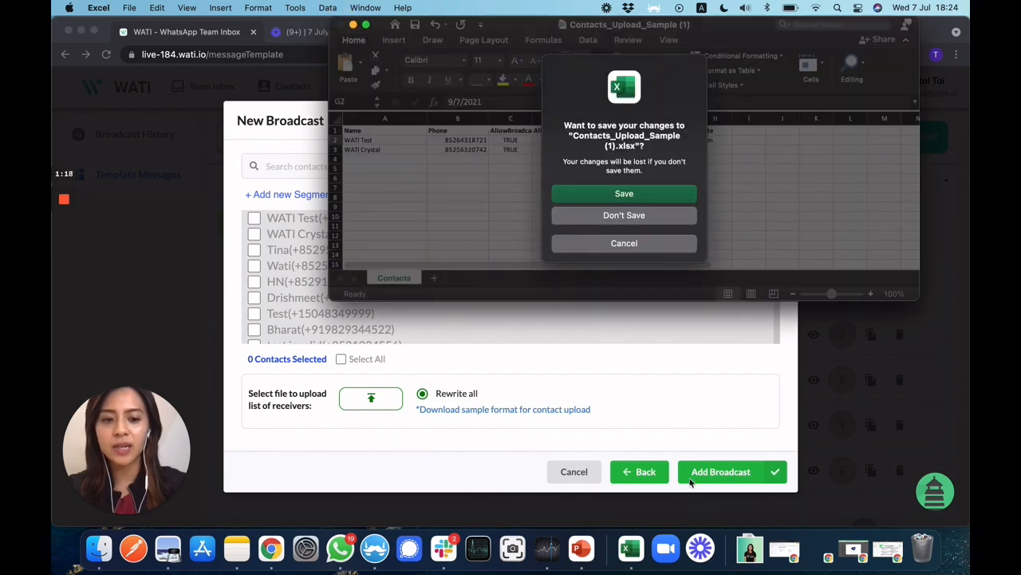
pyautogui.click(627, 244)
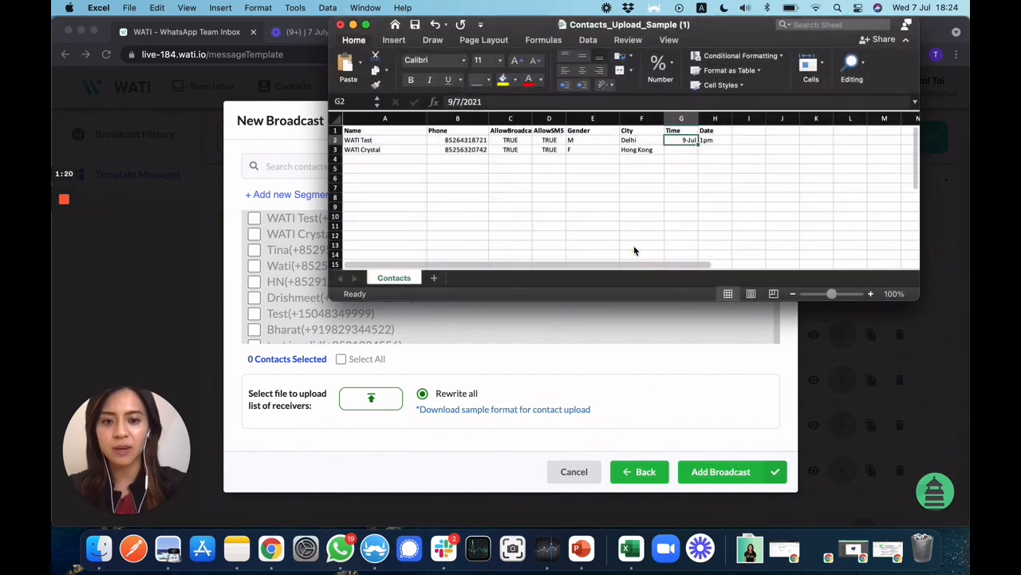
pyautogui.click(340, 25)
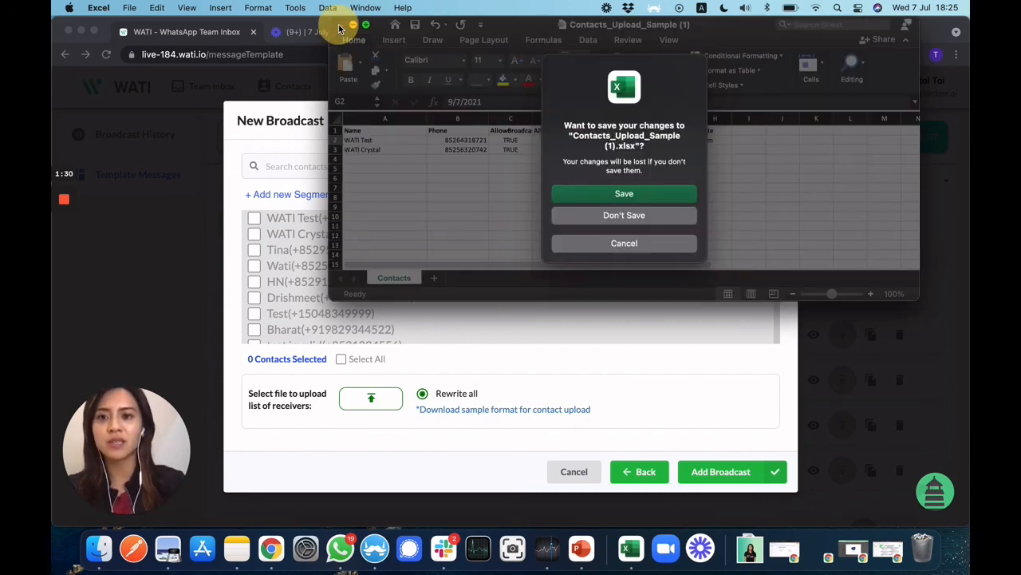
pyautogui.click(642, 215)
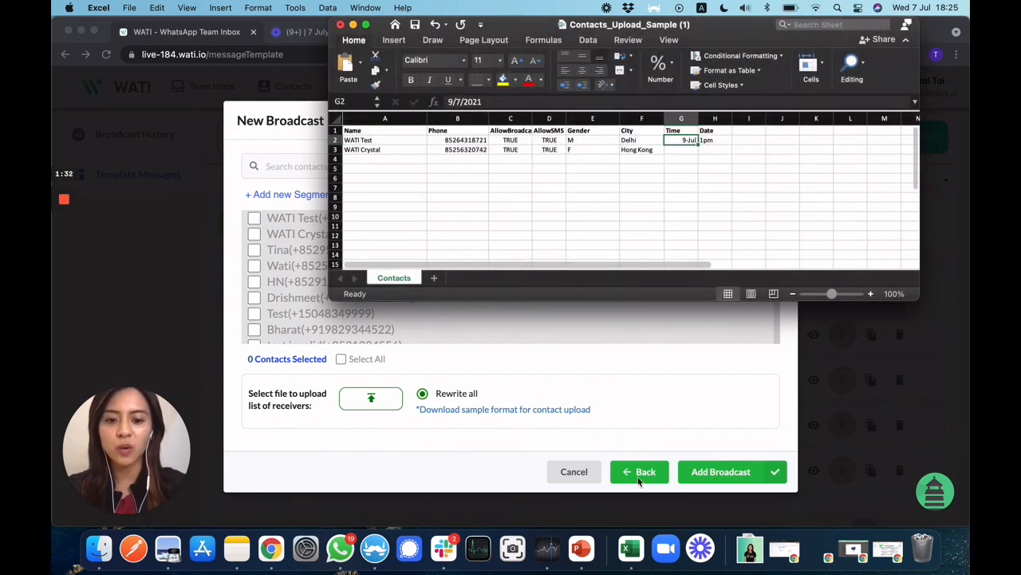
pyautogui.click(474, 439)
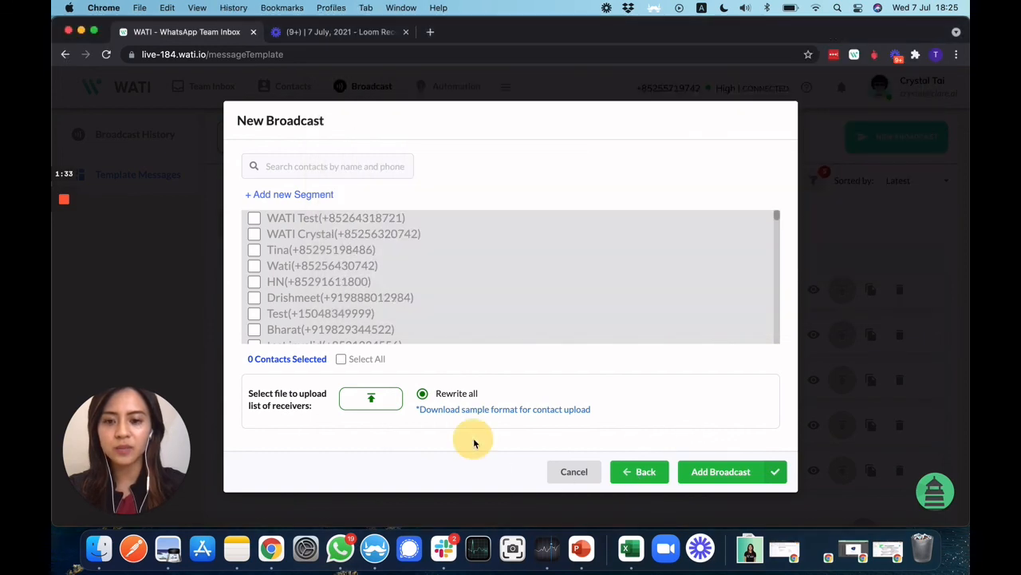
# - Cancel the new broadcast and open the navigation menu listing Dashboard, API Docs and Settings
pyautogui.click(560, 471)
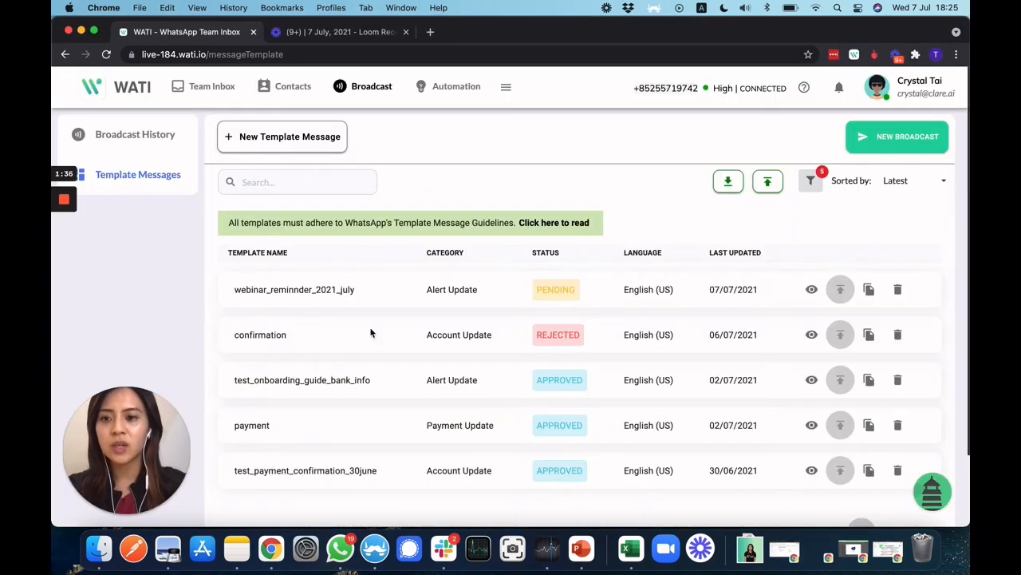
pyautogui.moveTo(358, 291); pyautogui.dragTo(236, 291)
pyautogui.click(236, 291)
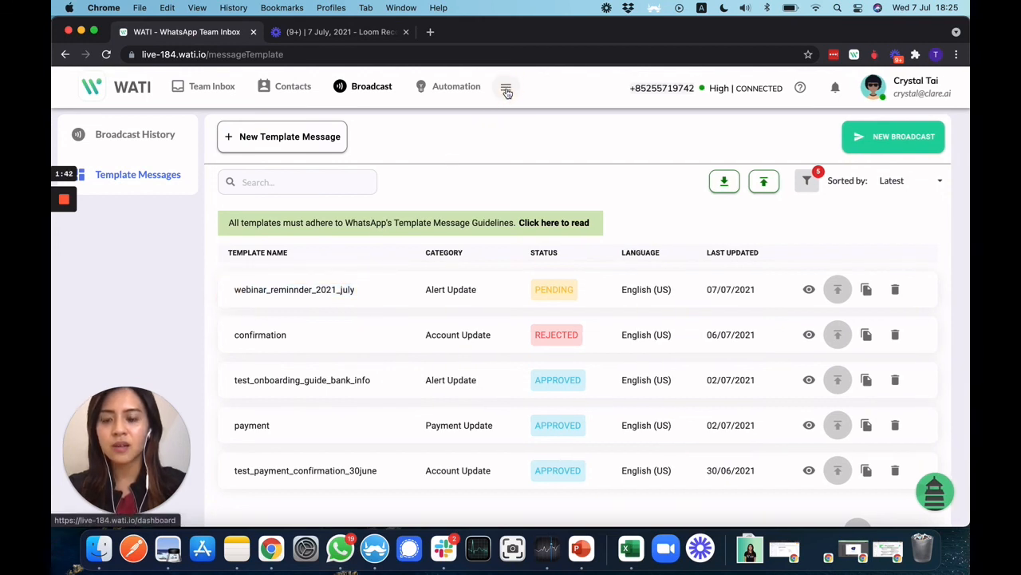
pyautogui.click(506, 91)
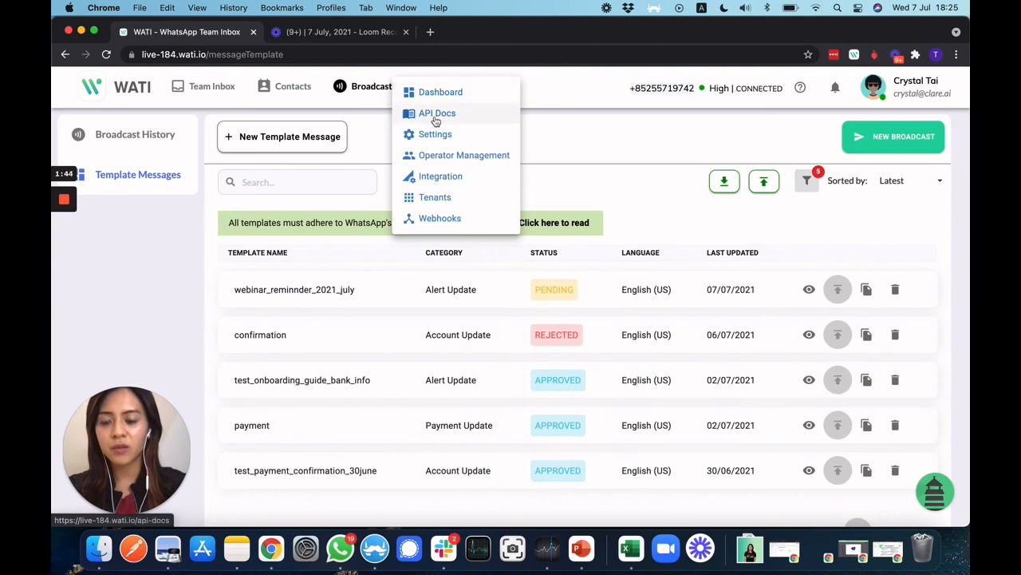